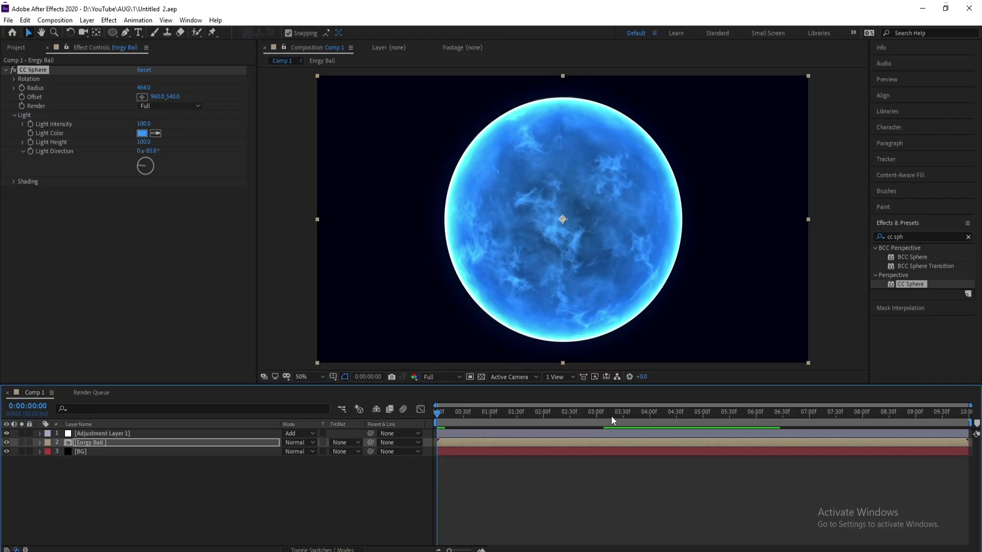
- Scrub through the finished blue energy ball animation, then expand the Preview panel
{"action": "left_click_drag", "start_coordinate": [609, 413], "coordinate": [428, 428]}
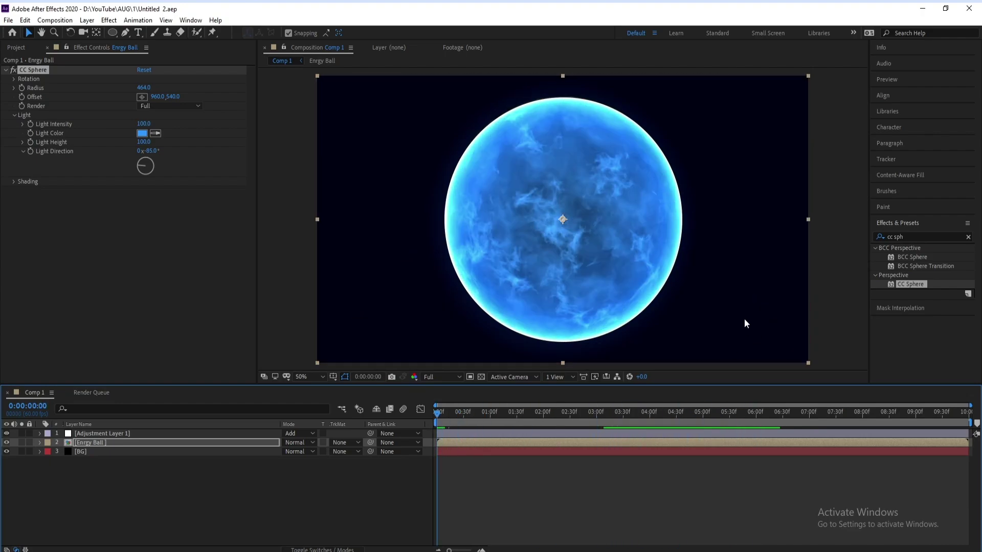
{"action": "left_click", "coordinate": [901, 80]}
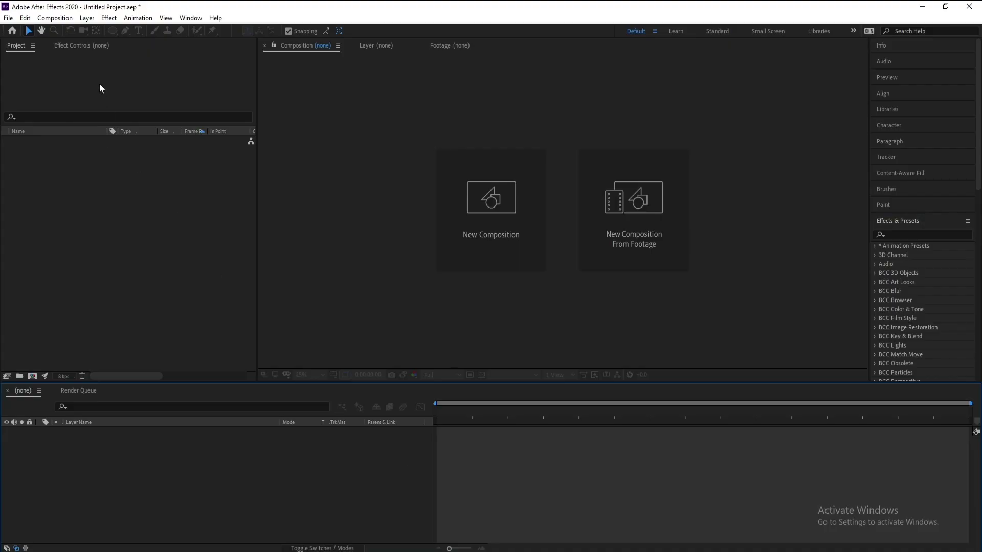
- Create a new composition, Comp 1, at 1920×1080 and 60 fps
{"action": "left_click", "coordinate": [54, 17]}
{"action": "left_click", "coordinate": [51, 30]}
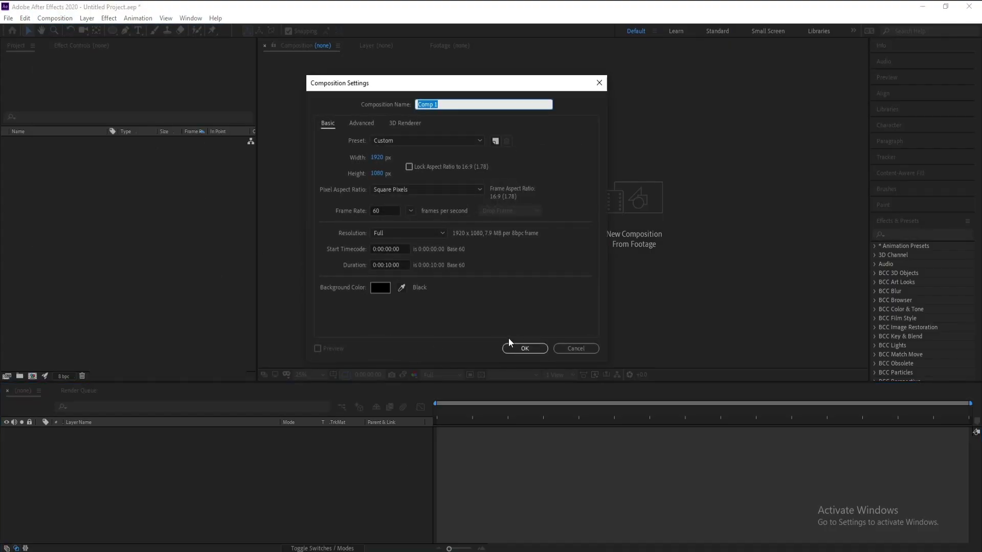
{"action": "left_click", "coordinate": [523, 349]}
- Add a black solid layer named Fractal Noise
{"action": "left_click", "coordinate": [87, 20]}
{"action": "mouse_move", "coordinate": [94, 29]}
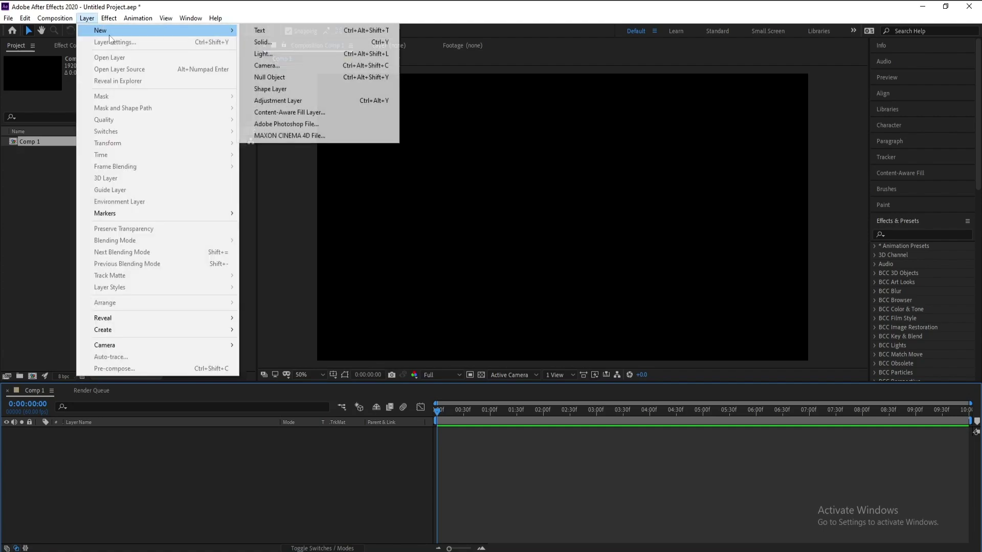
{"action": "left_click", "coordinate": [244, 39]}
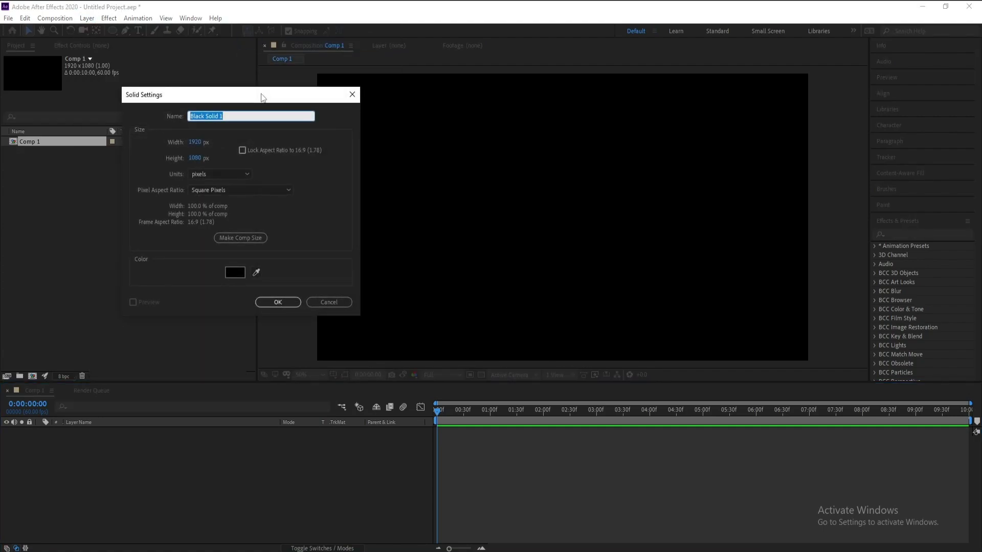
{"action": "type", "text": "Fractal Noise"}
{"action": "key", "text": "Return"}
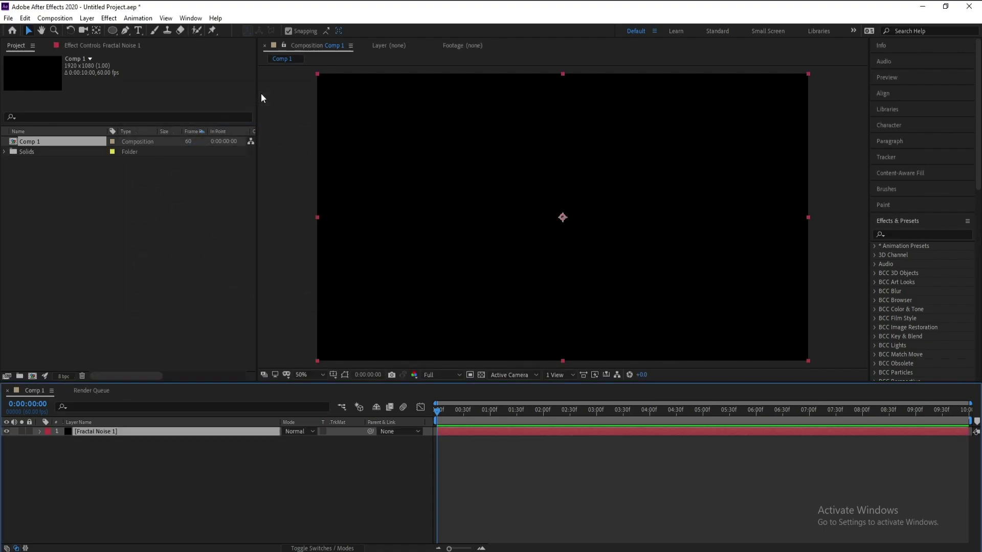
- Apply the Fractal Noise effect to the solid and scrub to check the noise
{"action": "left_click", "coordinate": [928, 233]}
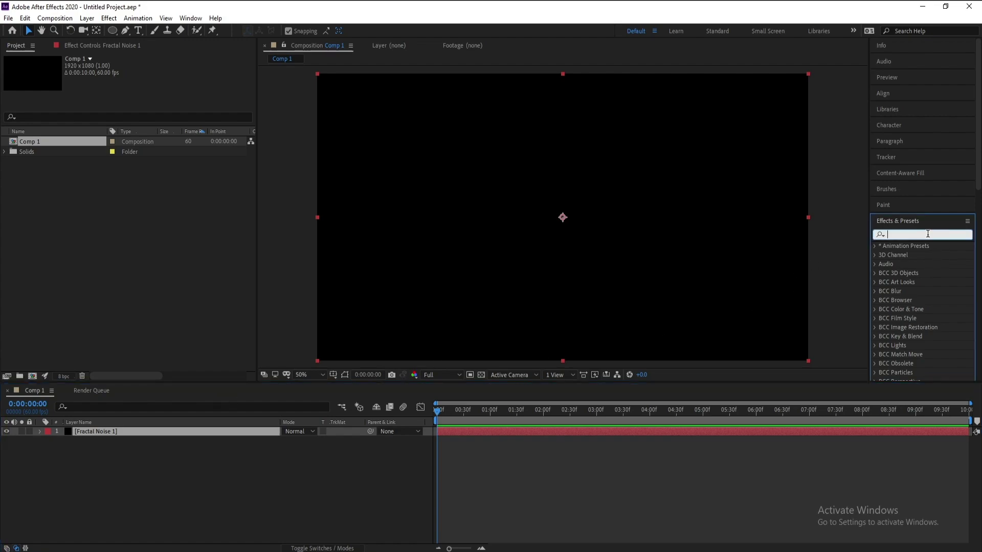
{"action": "type", "text": "fracta"}
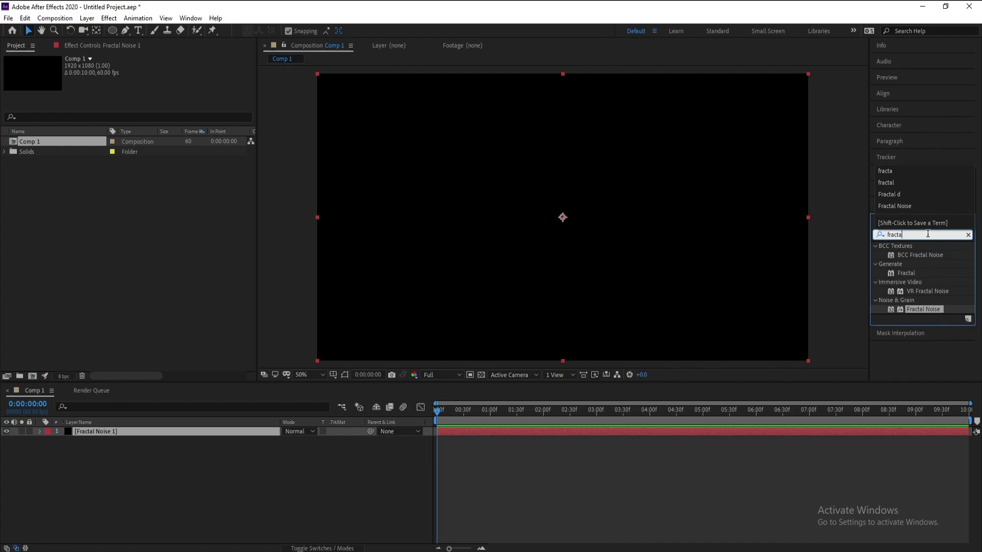
{"action": "double_click", "coordinate": [924, 309]}
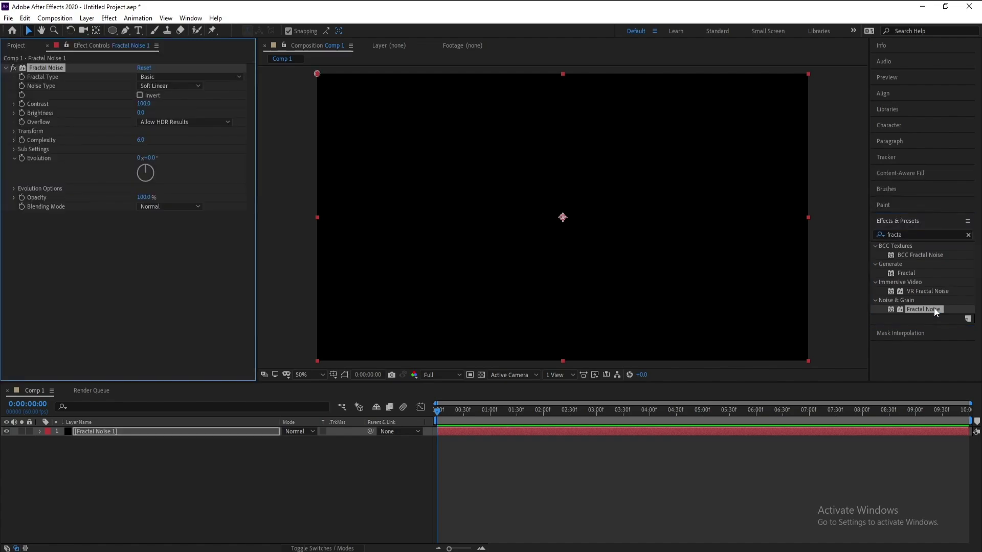
{"action": "left_click_drag", "start_coordinate": [443, 418], "coordinate": [273, 424]}
- Set Fractal Type to Dynamic, Contrast to 80 and Brightness to -45
{"action": "left_click", "coordinate": [184, 76]}
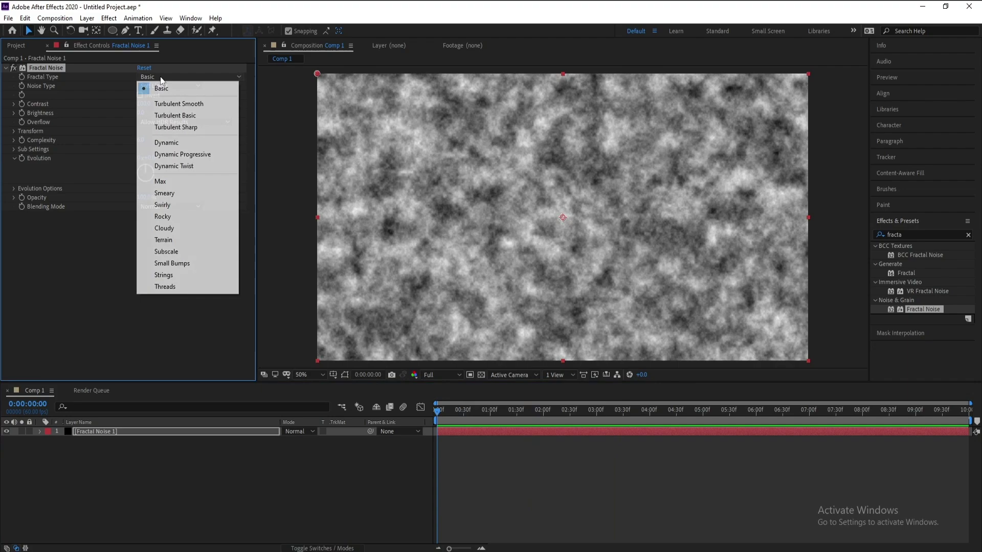
{"action": "left_click", "coordinate": [183, 139]}
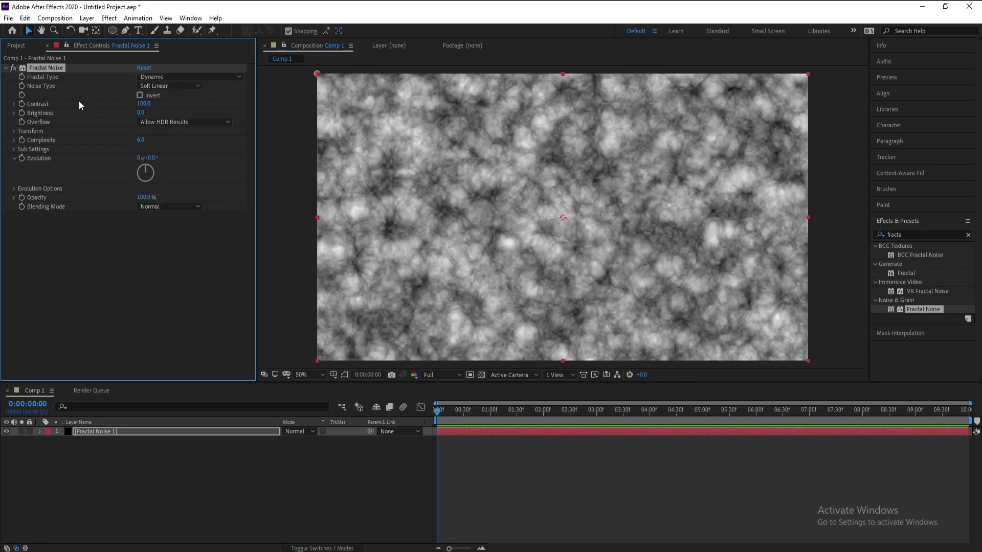
{"action": "left_click", "coordinate": [144, 103]}
{"action": "type", "text": "80"}
{"action": "key", "text": "Return"}
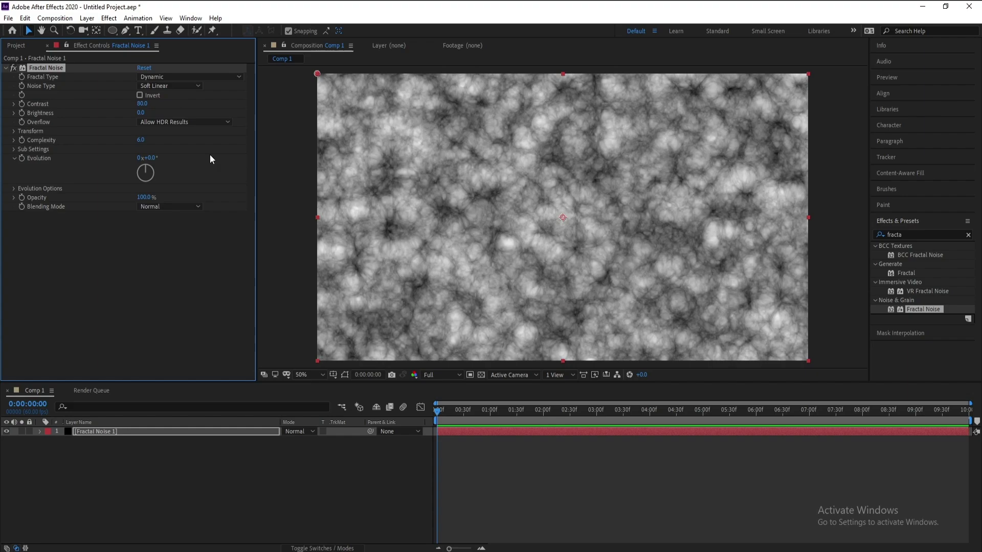
{"action": "left_click", "coordinate": [141, 113]}
{"action": "type", "text": "-45"}
{"action": "key", "text": "Return"}
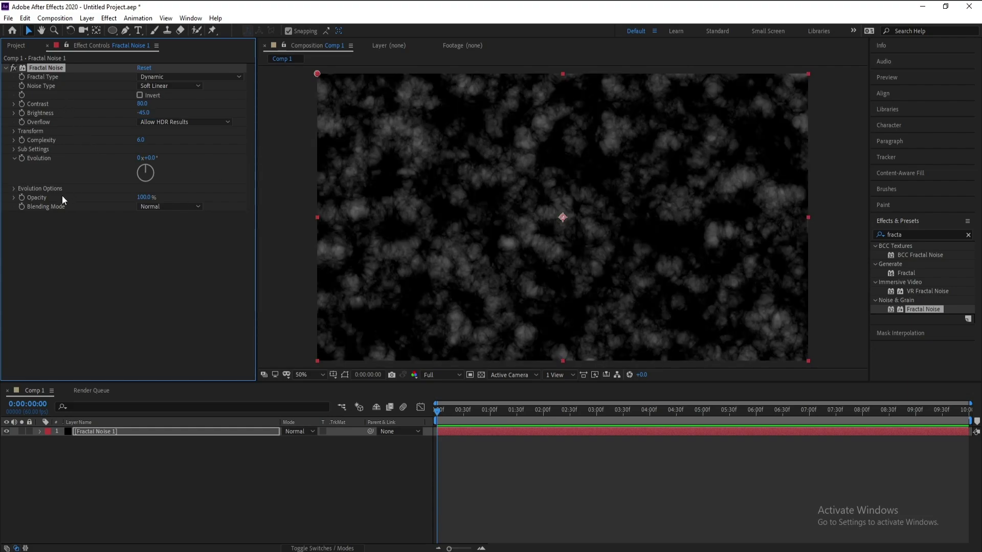
- Drive Evolution with the expression time*100 and preview the animated noise
{"action": "left_click", "coordinate": [22, 159], "text": "alt"}
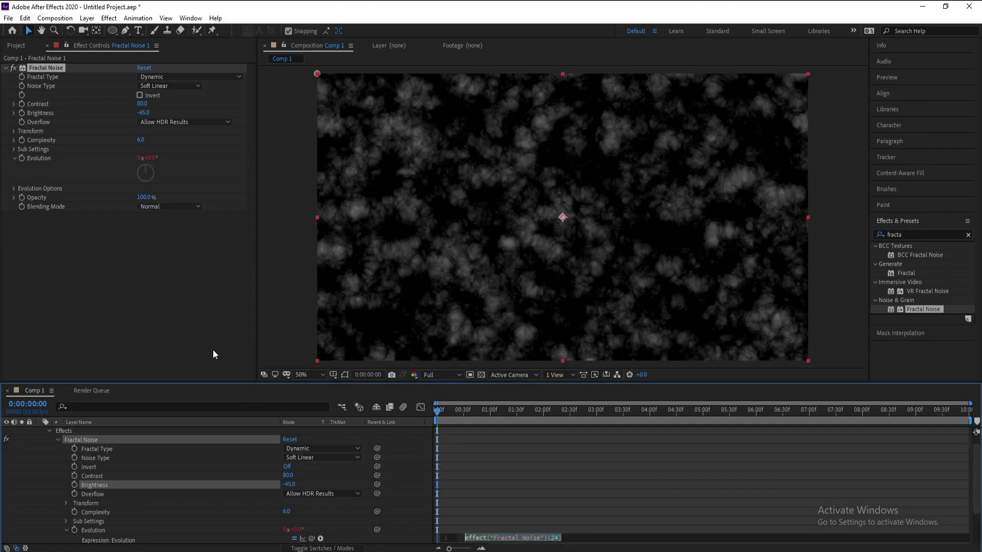
{"action": "type", "text": "tim"}
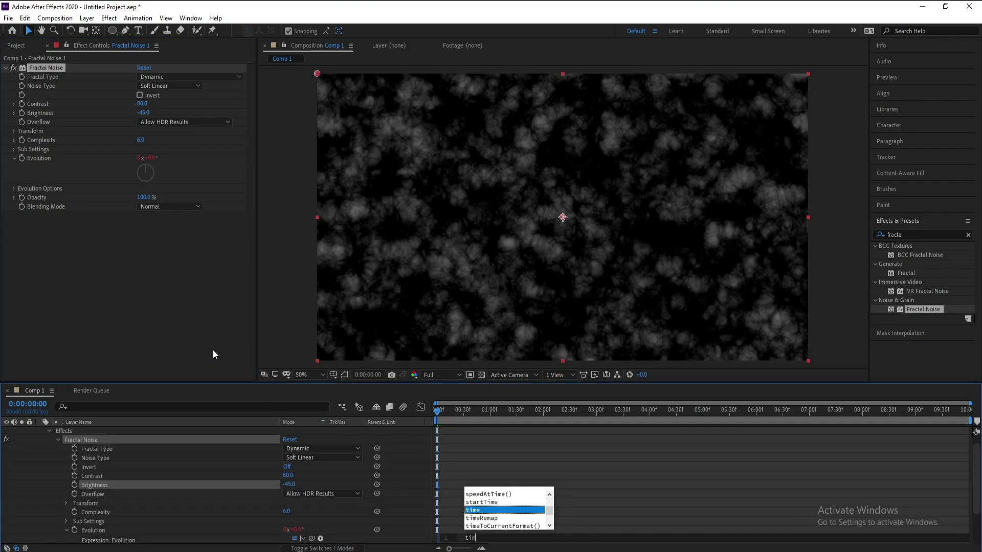
{"action": "type", "text": "w"}
{"action": "key", "text": "BackSpace"}
{"action": "type", "text": "e*100"}
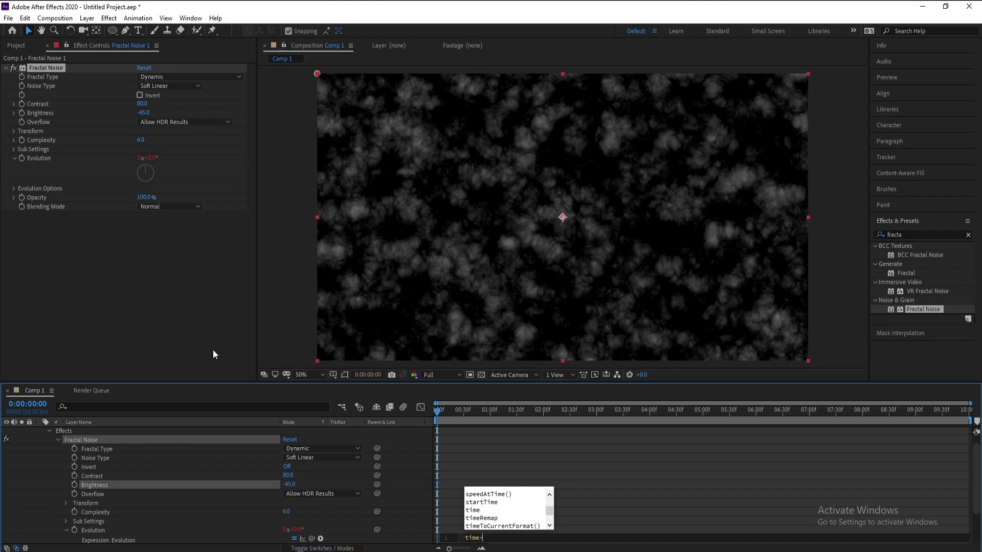
{"action": "left_click", "coordinate": [265, 319]}
{"action": "key", "text": "space"}
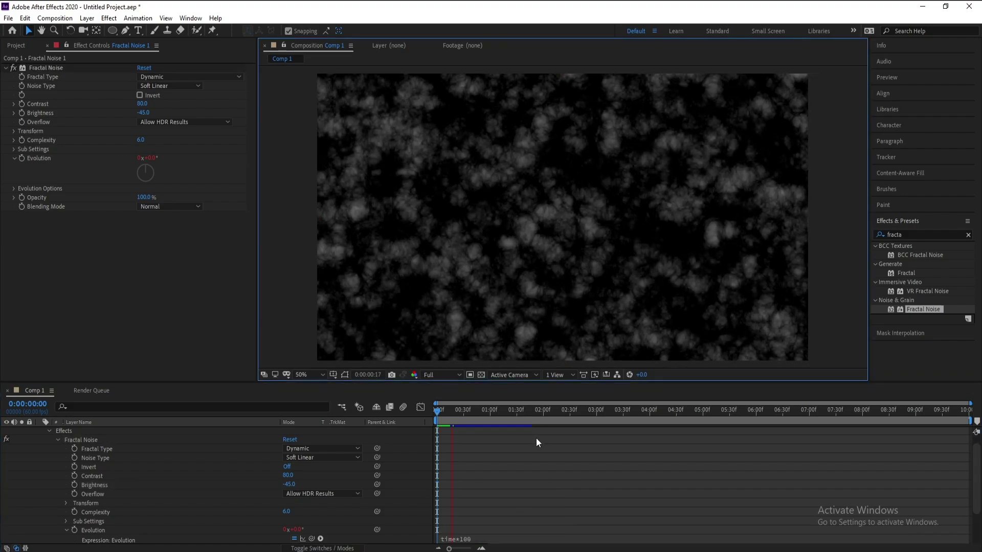
{"action": "key", "text": "space"}
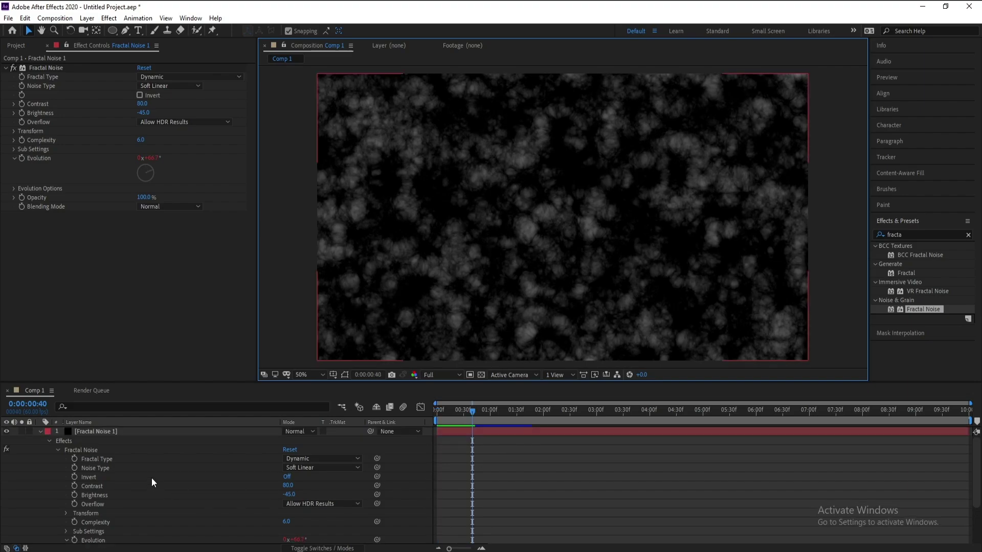
- Set the noise's Sub Rotation to 136° and preview the result
{"action": "left_click", "coordinate": [41, 433]}
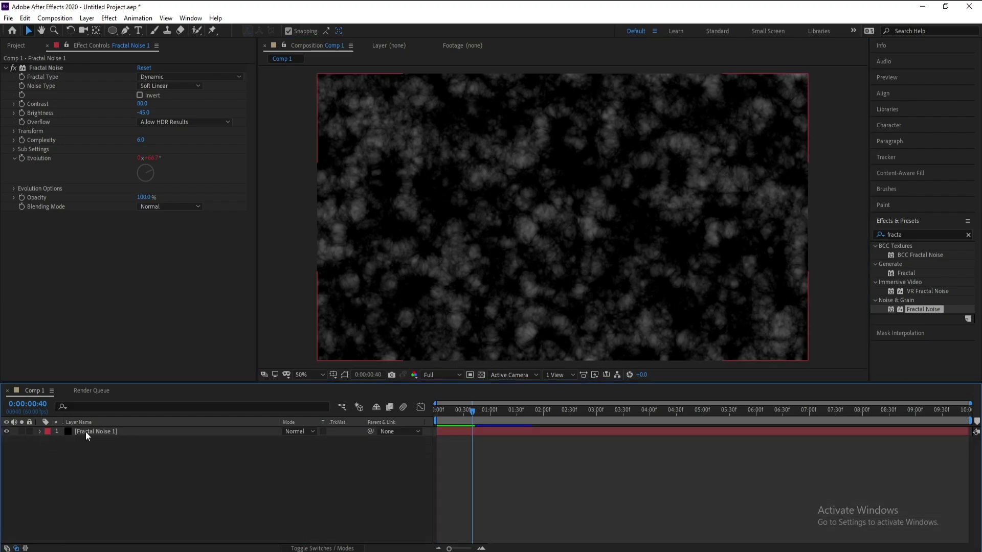
{"action": "left_click", "coordinate": [85, 432]}
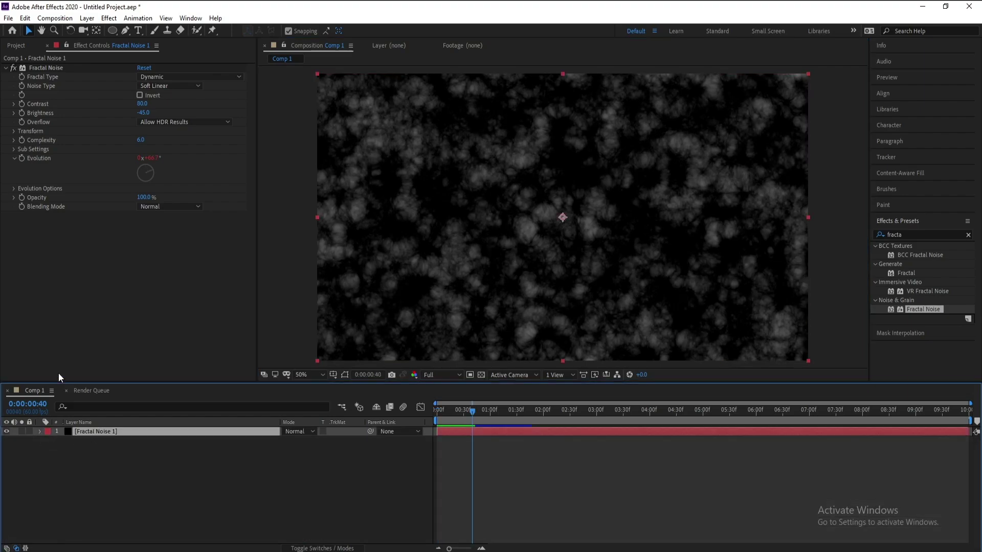
{"action": "left_click", "coordinate": [14, 150]}
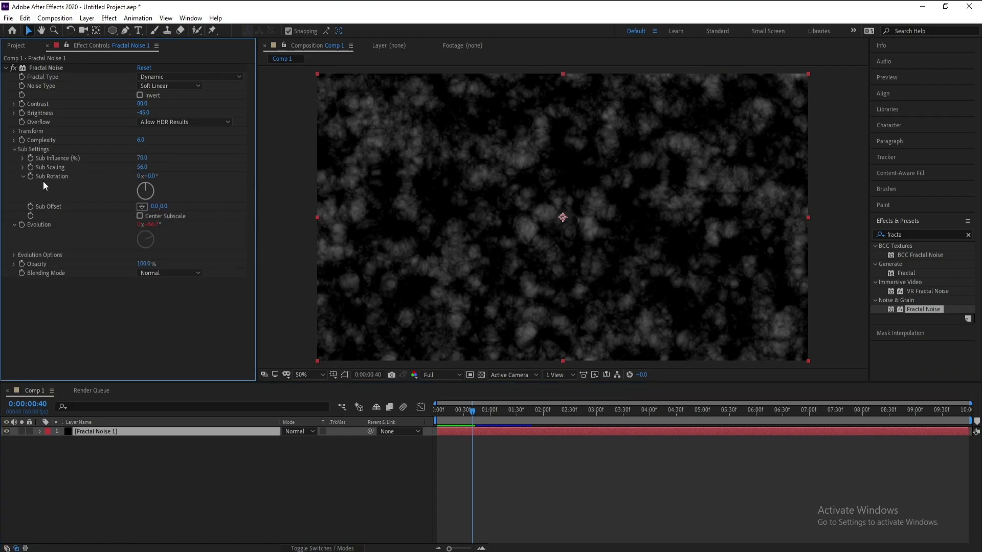
{"action": "left_click", "coordinate": [152, 176]}
{"action": "type", "text": "136"}
{"action": "key", "text": "Return"}
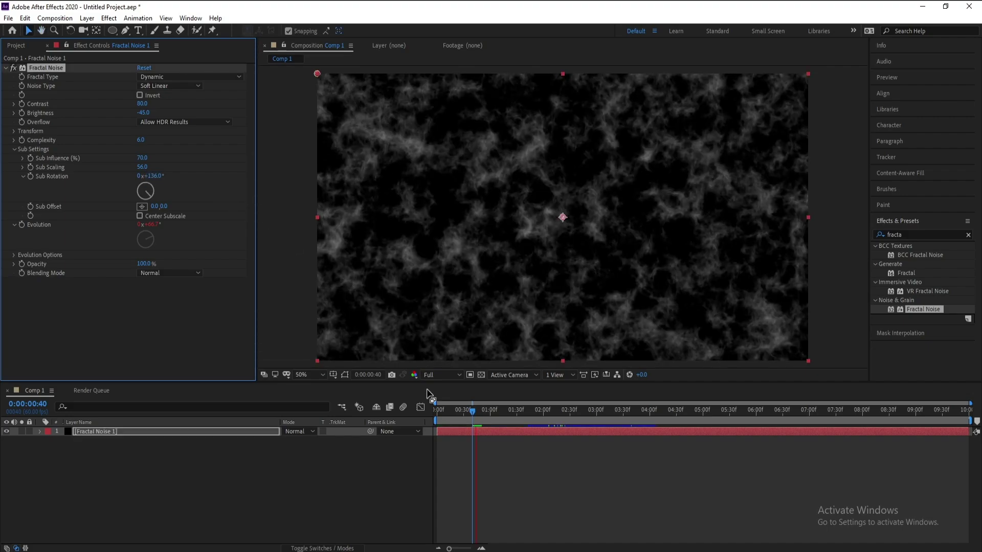
{"action": "key", "text": "space"}
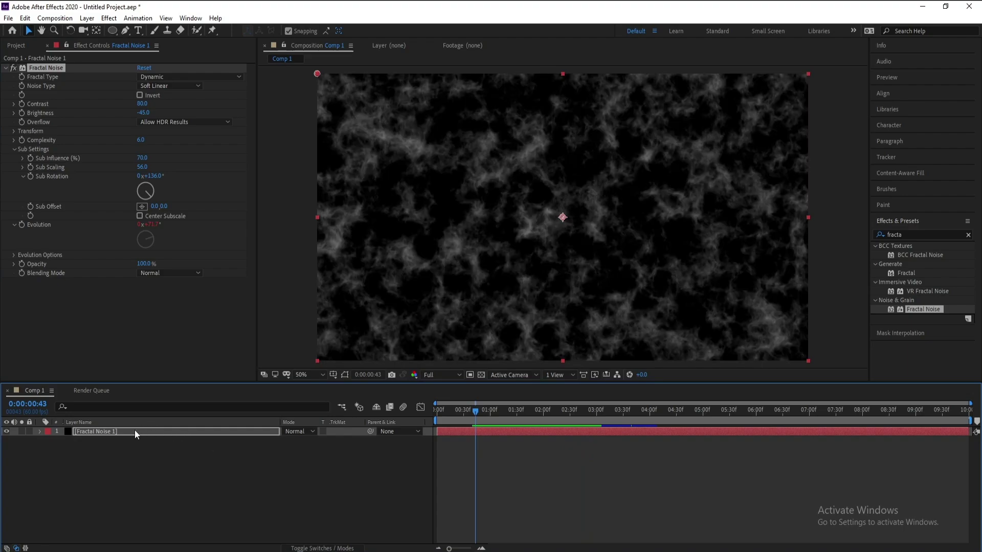
{"action": "left_click", "coordinate": [134, 430]}
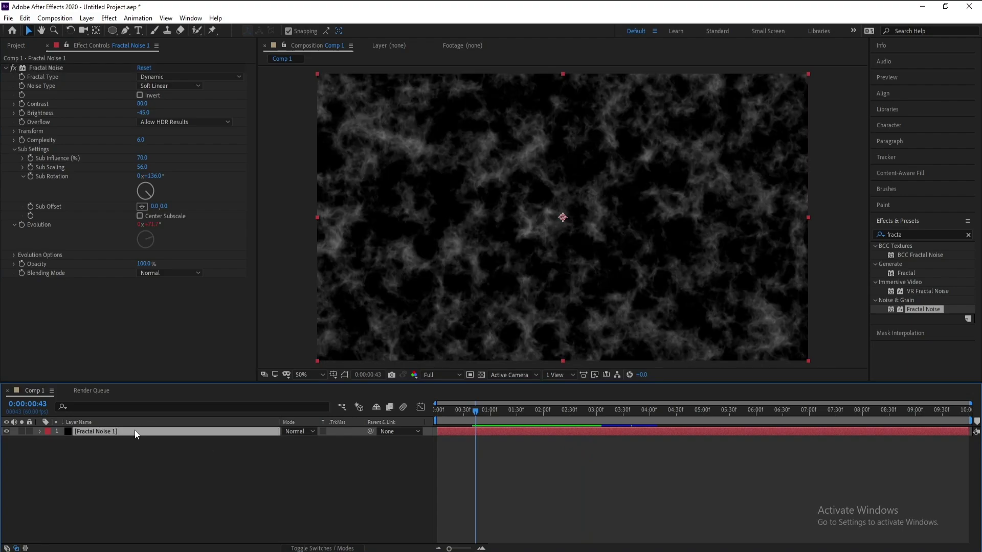
- Duplicate the noise layer and give the copy Contrast 100 and Brightness -35
{"action": "key", "text": "ctrl+d"}
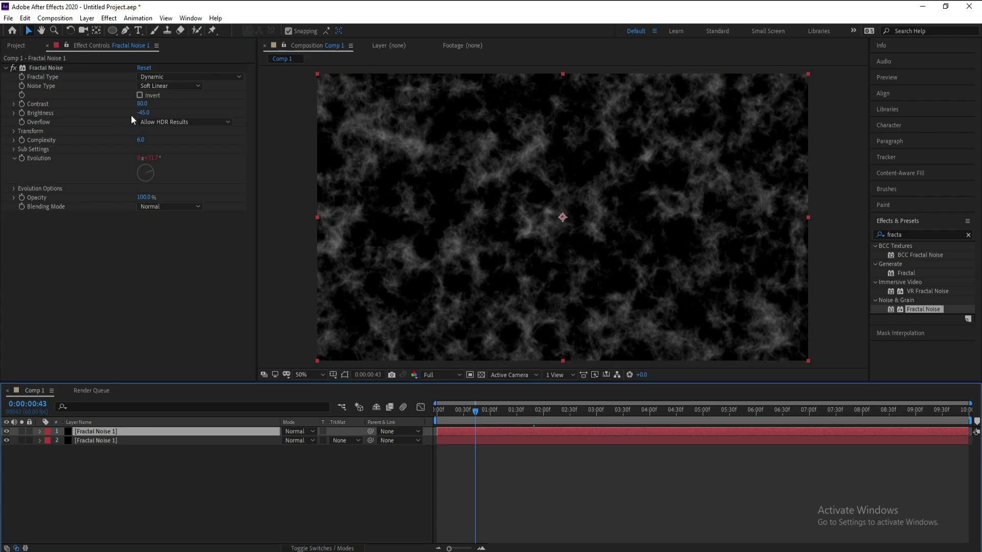
{"action": "left_click", "coordinate": [143, 104]}
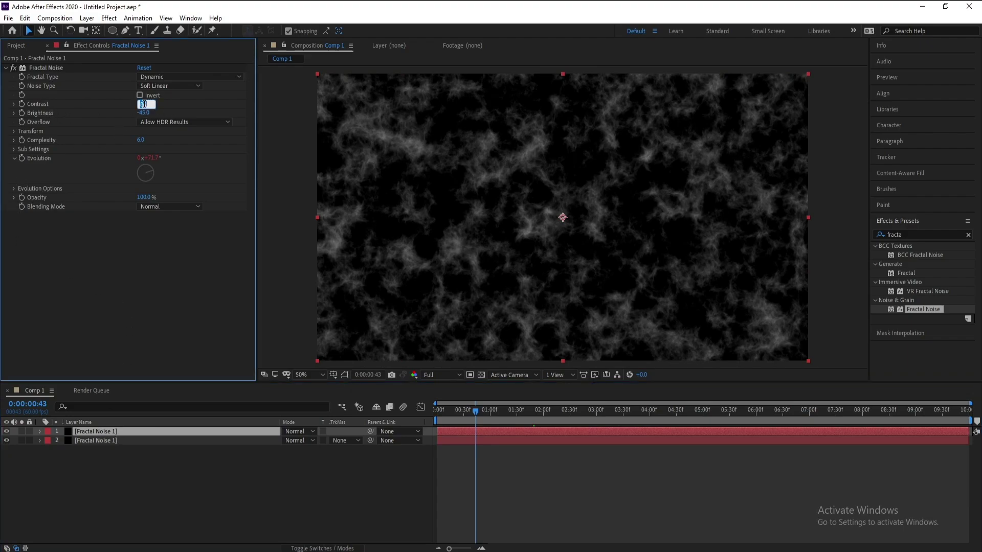
{"action": "type", "text": "100"}
{"action": "key", "text": "Return"}
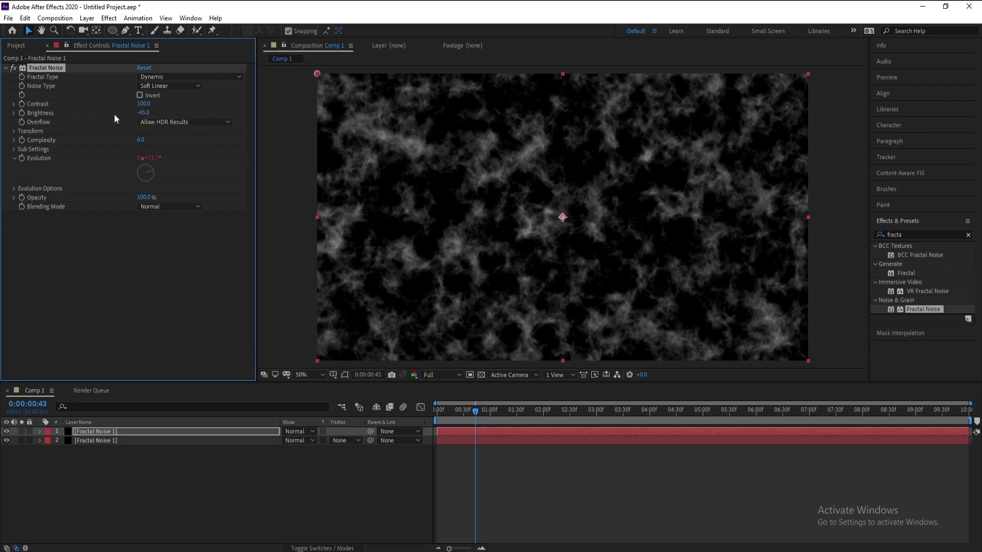
{"action": "left_click", "coordinate": [143, 112]}
{"action": "type", "text": "-35"}
{"action": "key", "text": "Return"}
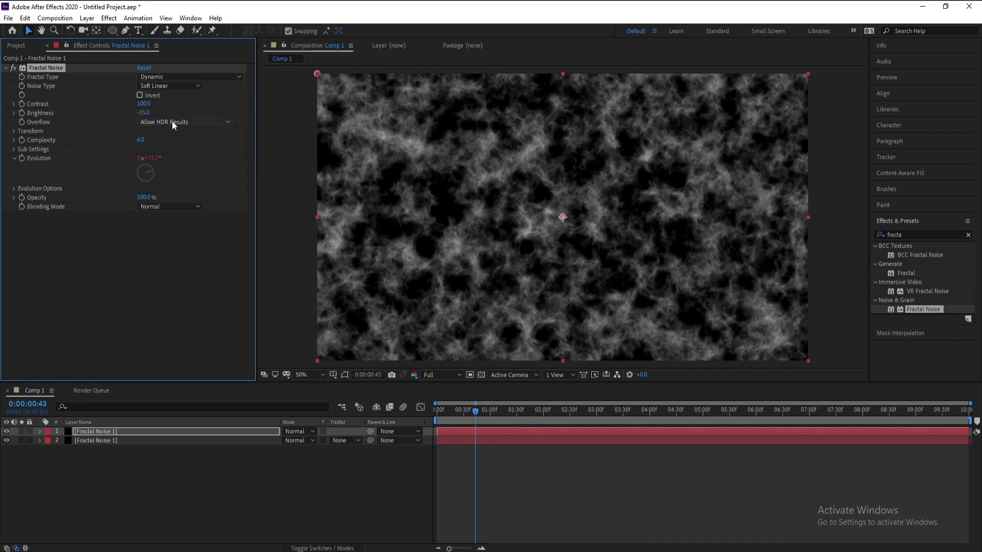
- Set Complexity to 15 and Scale to 600, then preview the noise
{"action": "left_click", "coordinate": [141, 139]}
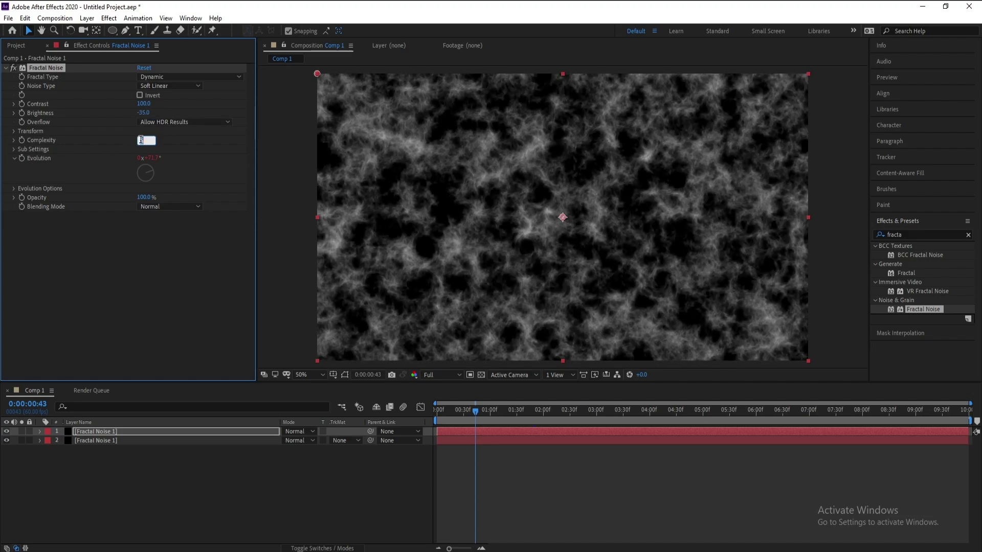
{"action": "type", "text": "15"}
{"action": "key", "text": "Return"}
{"action": "left_click", "coordinate": [14, 131]}
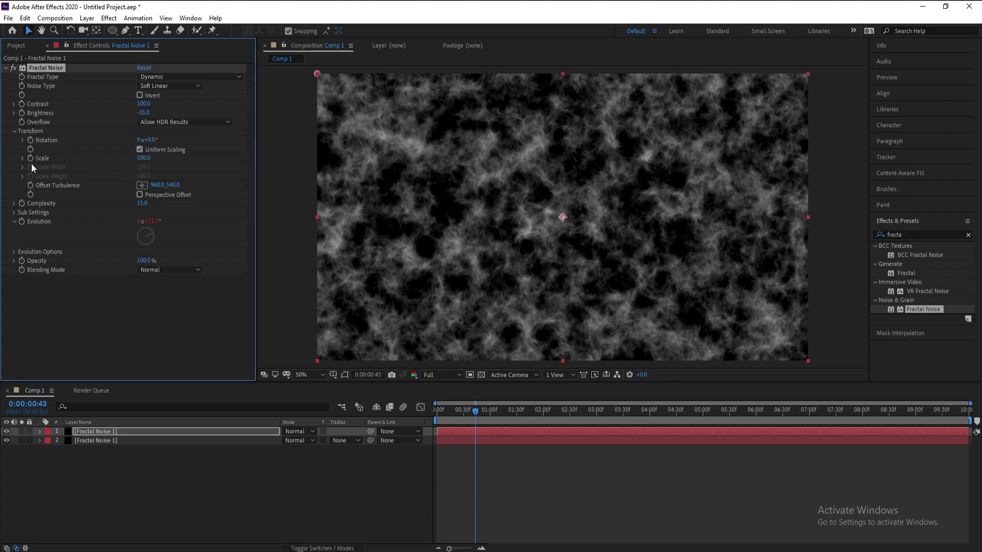
{"action": "left_click", "coordinate": [146, 158]}
{"action": "type", "text": "600"}
{"action": "key", "text": "Return"}
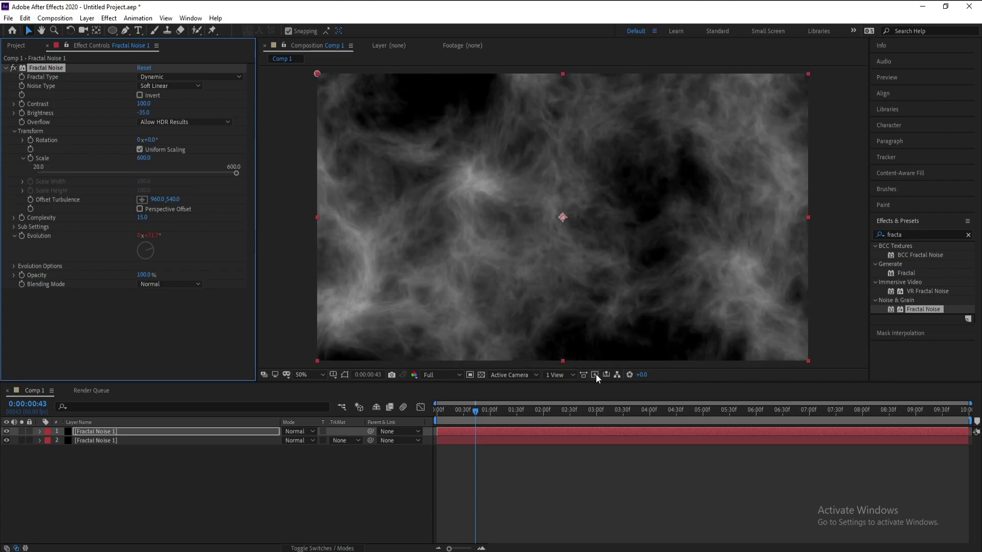
{"action": "key", "text": "space"}
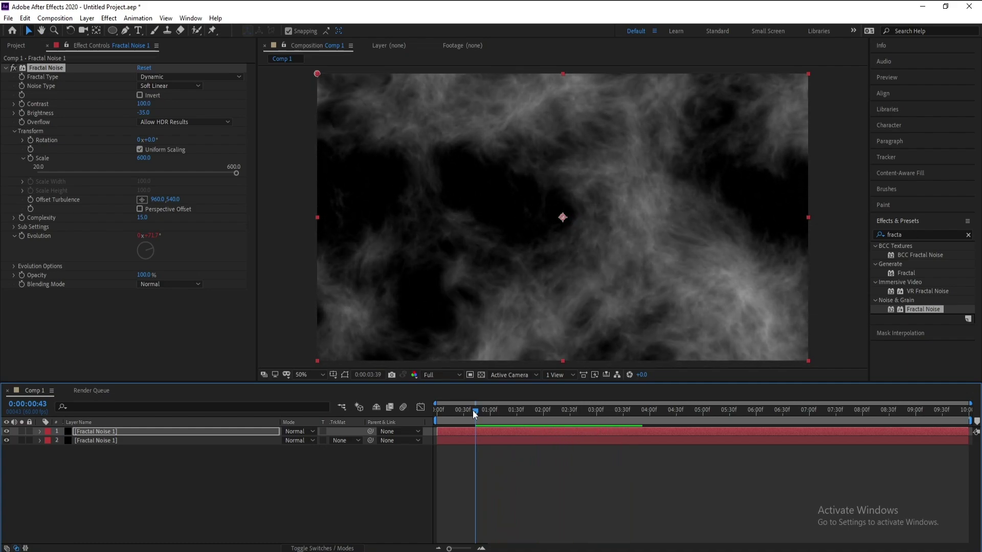
{"action": "key", "text": "space"}
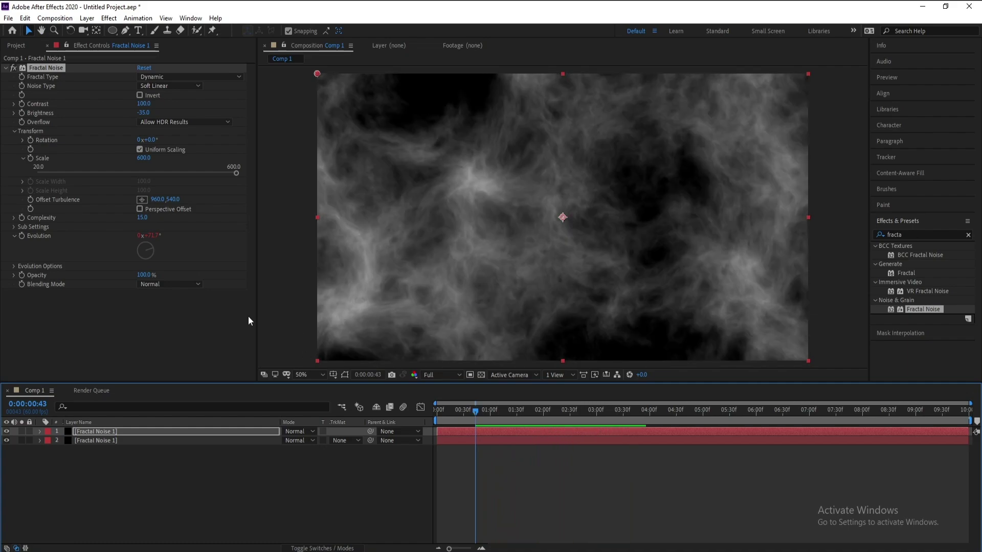
- Set Sub Rotation to 0 and preview the softer clouds
{"action": "left_click", "coordinate": [14, 228]}
{"action": "left_click", "coordinate": [154, 254]}
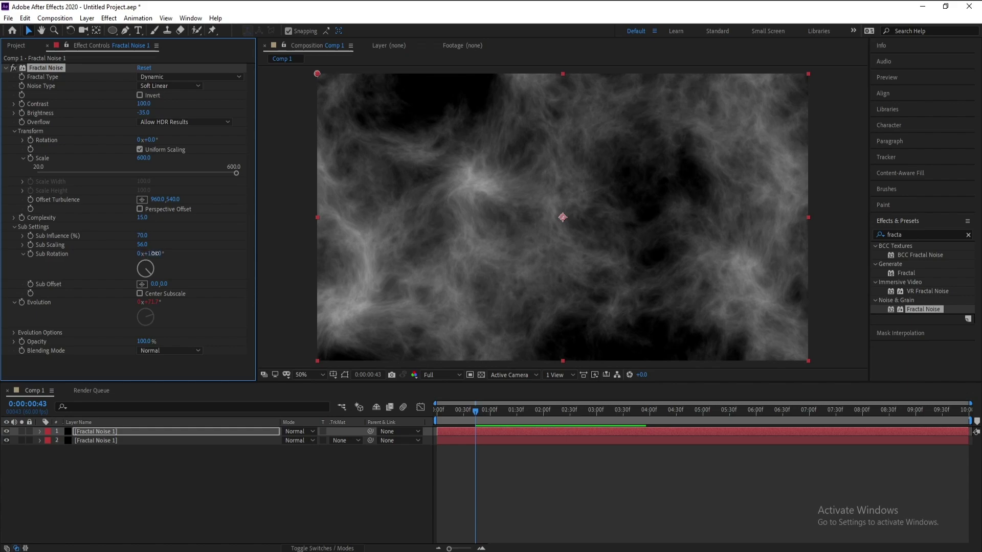
{"action": "type", "text": "0"}
{"action": "key", "text": "Return"}
{"action": "key", "text": "space"}
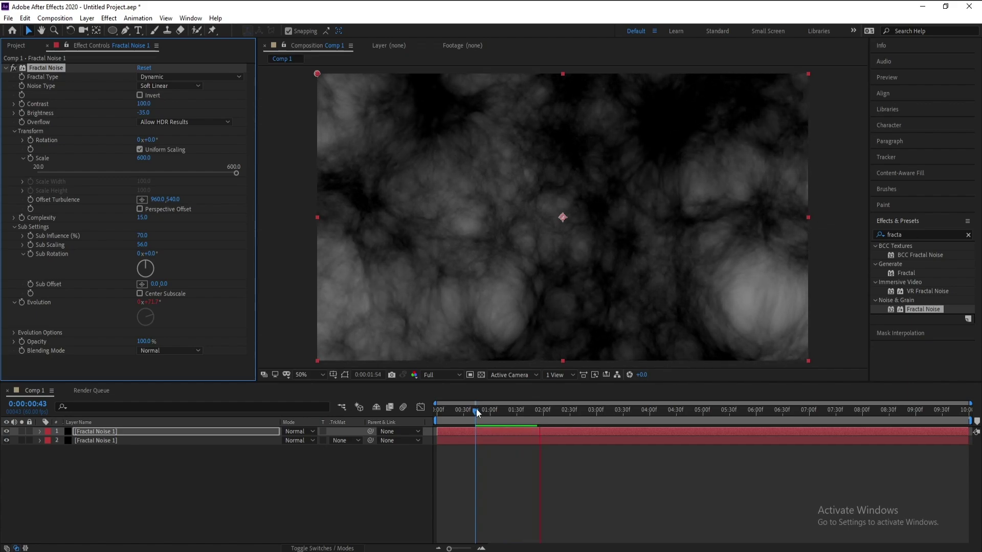
{"action": "key", "text": "space"}
{"action": "left_click", "coordinate": [140, 432]}
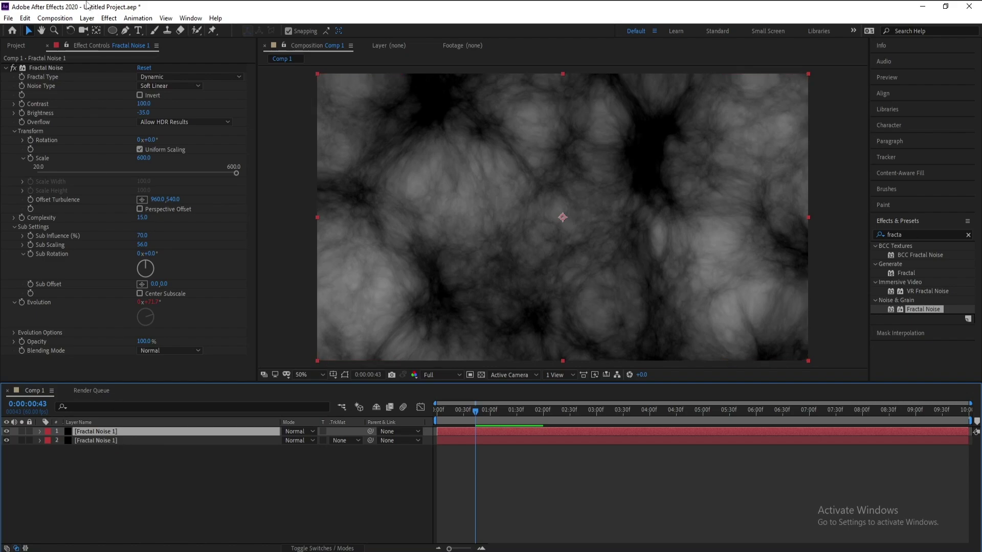
- Replace the top layer's source with a new solid named Fractal Noise 2
{"action": "left_click", "coordinate": [87, 18]}
{"action": "left_click", "coordinate": [112, 42]}
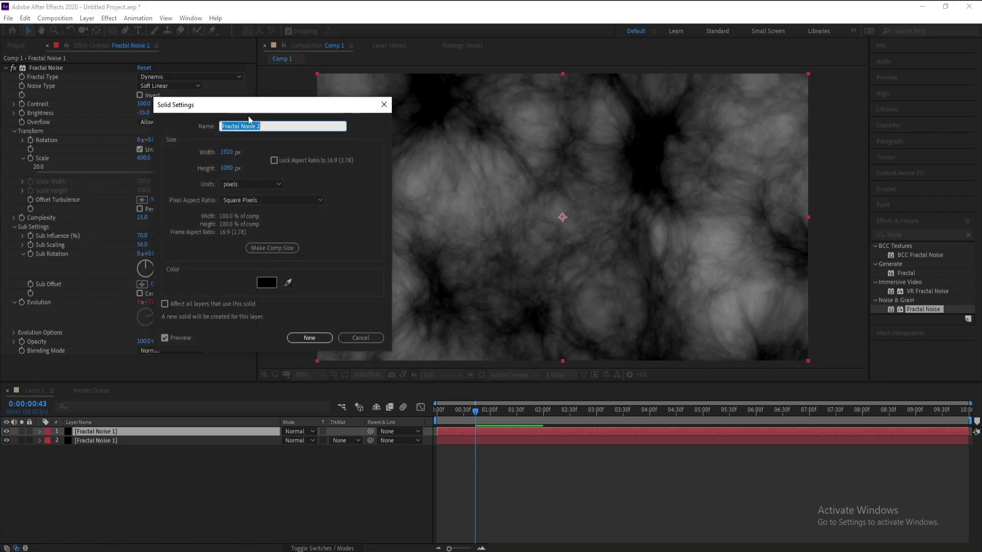
{"action": "left_click", "coordinate": [300, 341]}
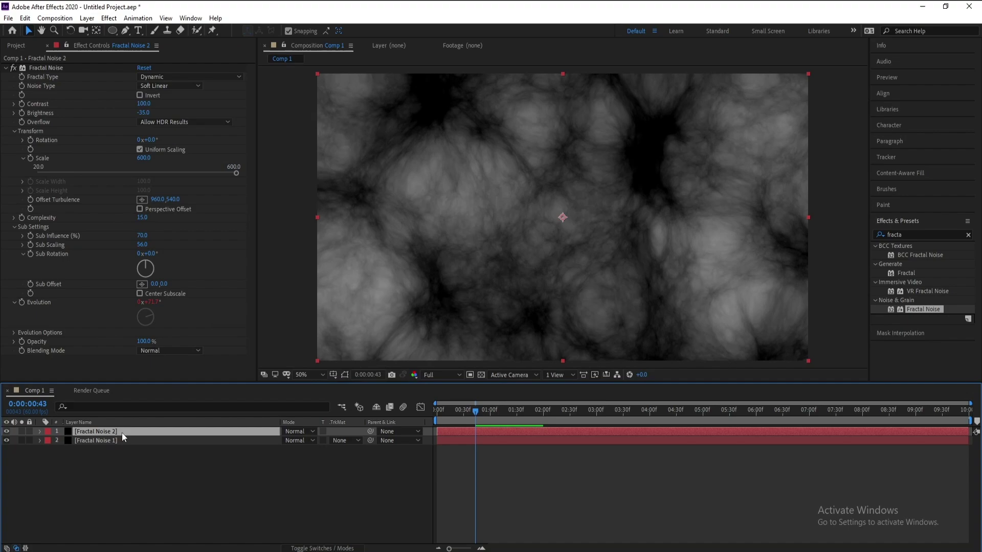
- Blend the top layer in Screen mode and preview the combined noise
{"action": "left_click", "coordinate": [306, 433]}
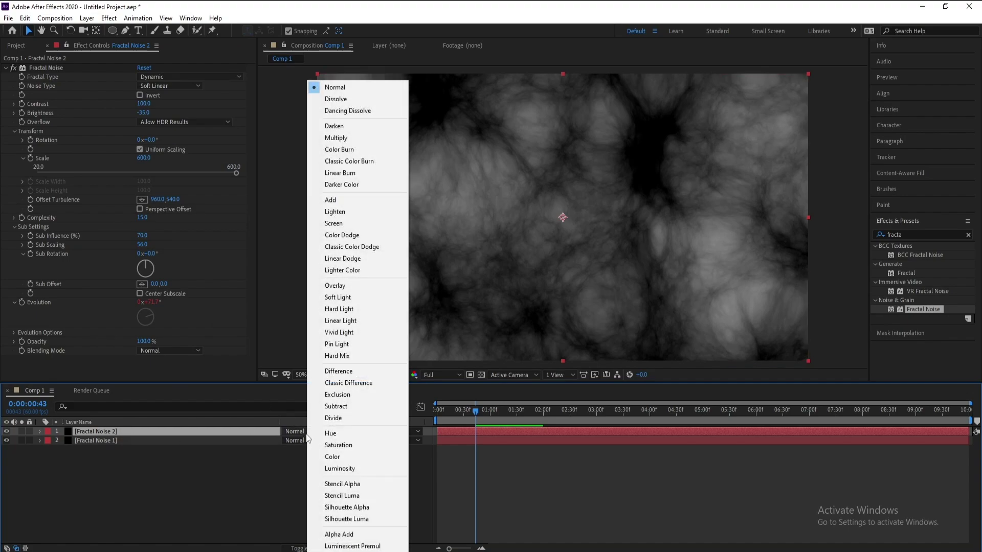
{"action": "left_click", "coordinate": [352, 223]}
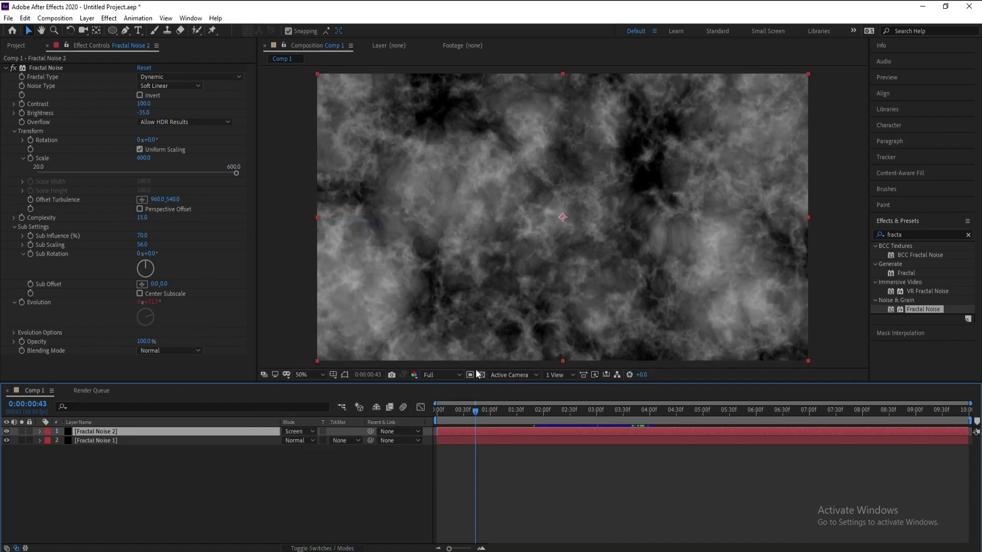
{"action": "key", "text": "space"}
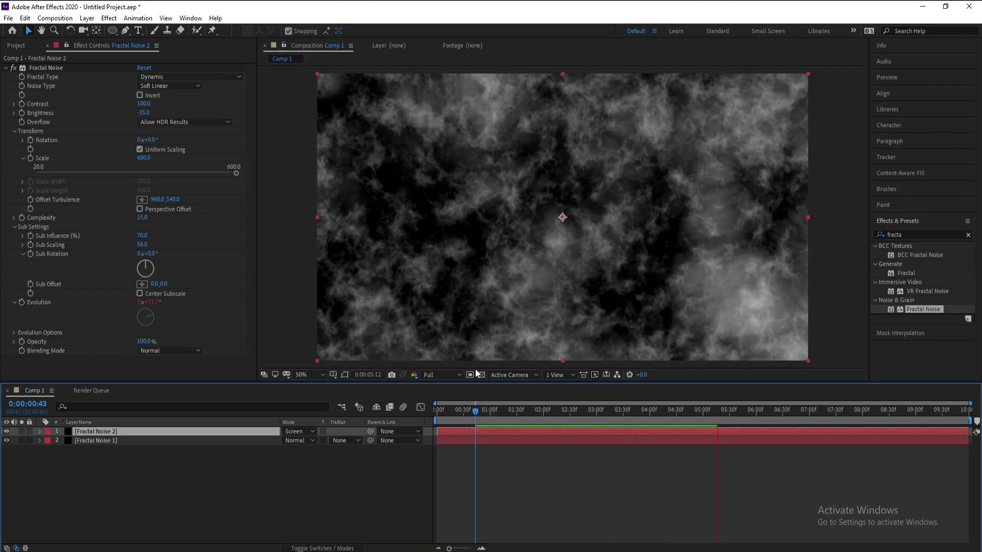
{"action": "key", "text": "space"}
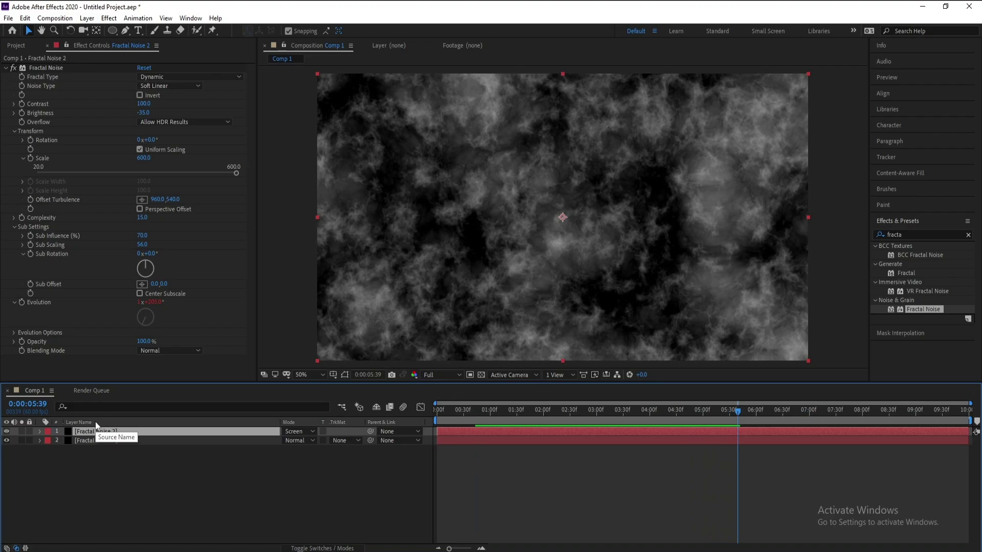
- Duplicate Fractal Noise 2, solo it, and set Contrast 400 and Brightness -80
{"action": "key", "text": "ctrl+d"}
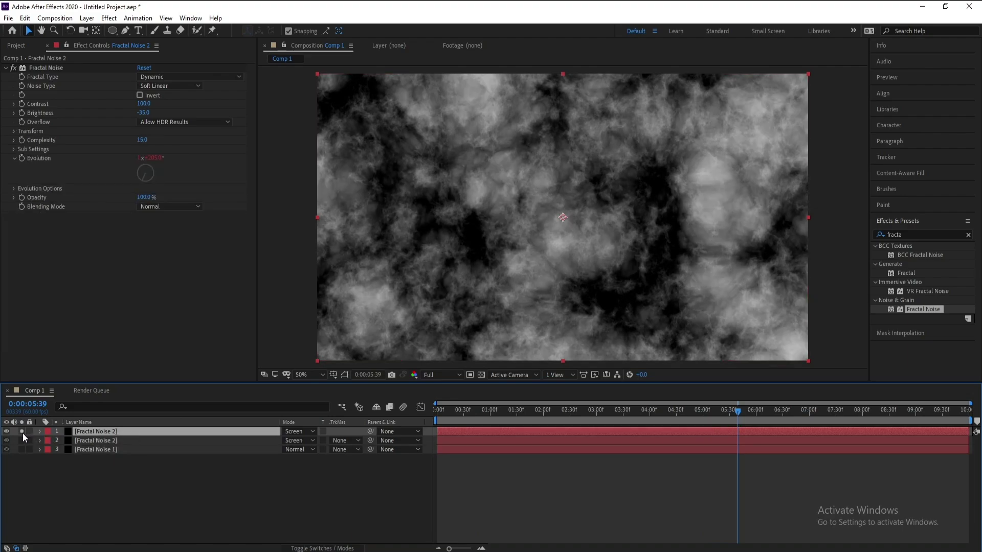
{"action": "left_click", "coordinate": [21, 432]}
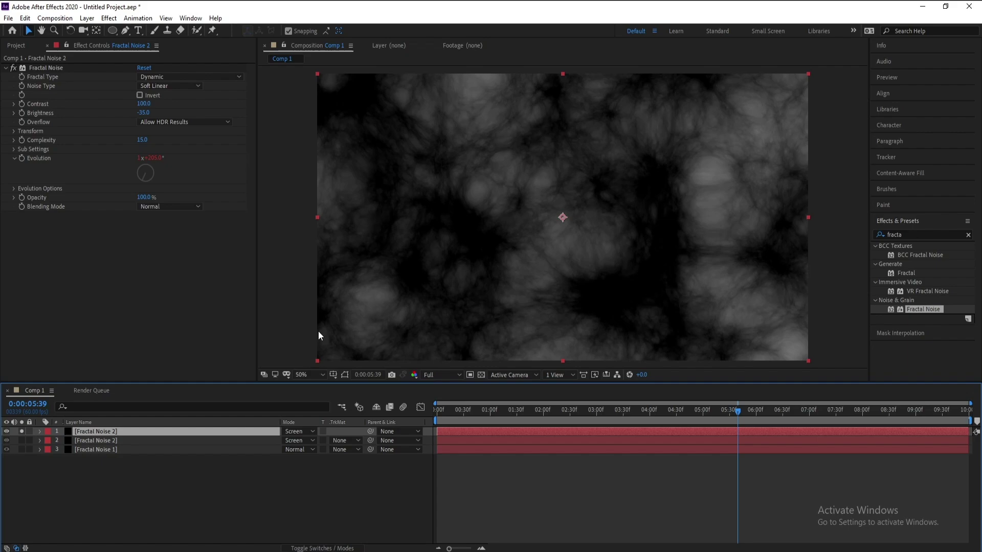
{"action": "left_click", "coordinate": [144, 105]}
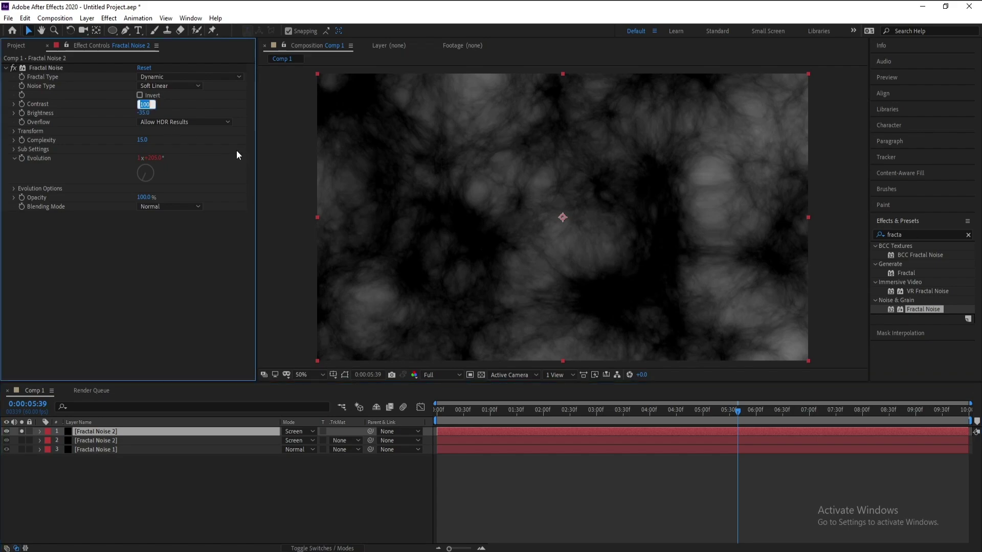
{"action": "type", "text": "400"}
{"action": "key", "text": "Return"}
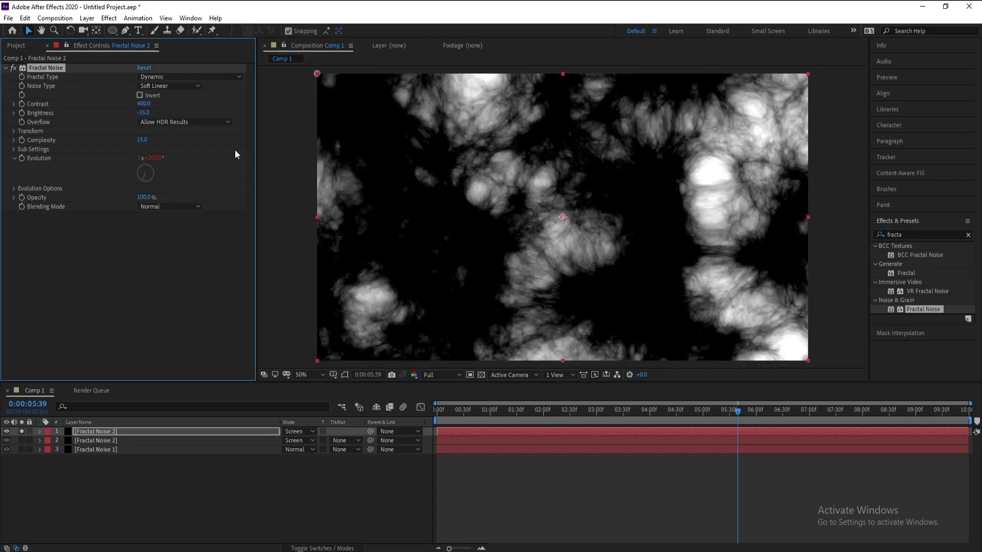
{"action": "left_click", "coordinate": [145, 113]}
{"action": "left_click_drag", "start_coordinate": [149, 114], "coordinate": [139, 115]}
{"action": "type", "text": "-80"}
{"action": "key", "text": "Return"}
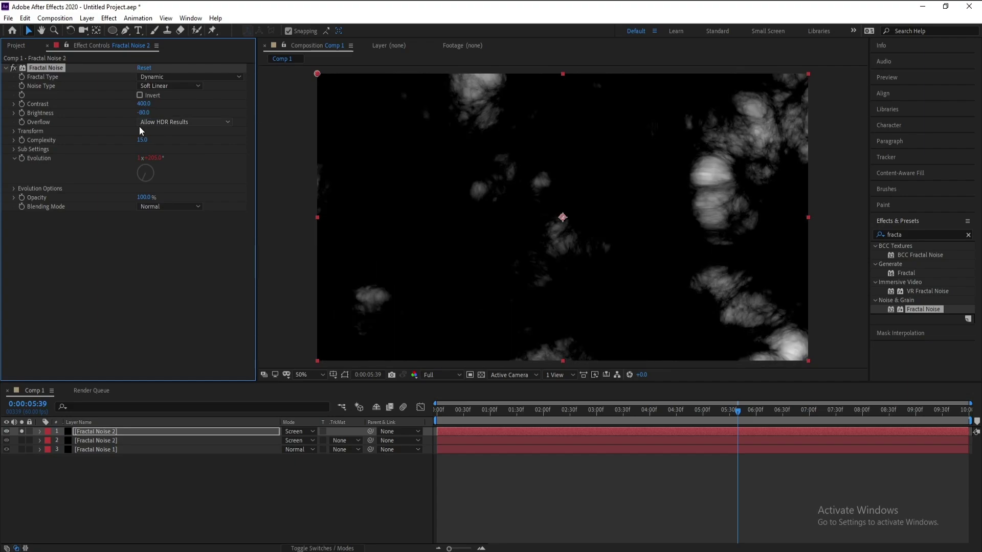
- Set the copy's Sub Rotation to 136° and start a preview
{"action": "left_click", "coordinate": [15, 150]}
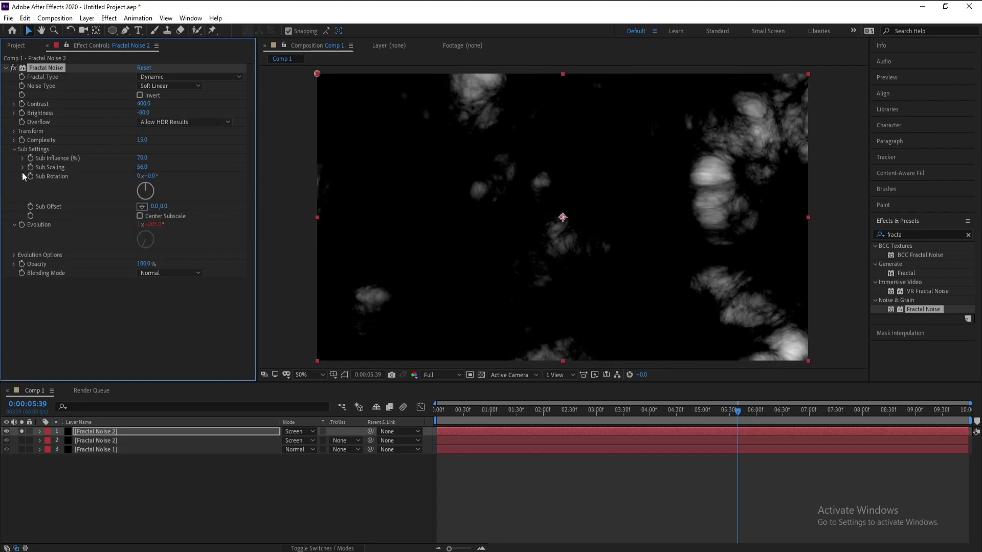
{"action": "left_click", "coordinate": [150, 176]}
{"action": "type", "text": "136"}
{"action": "key", "text": "Return"}
{"action": "key", "text": "space"}
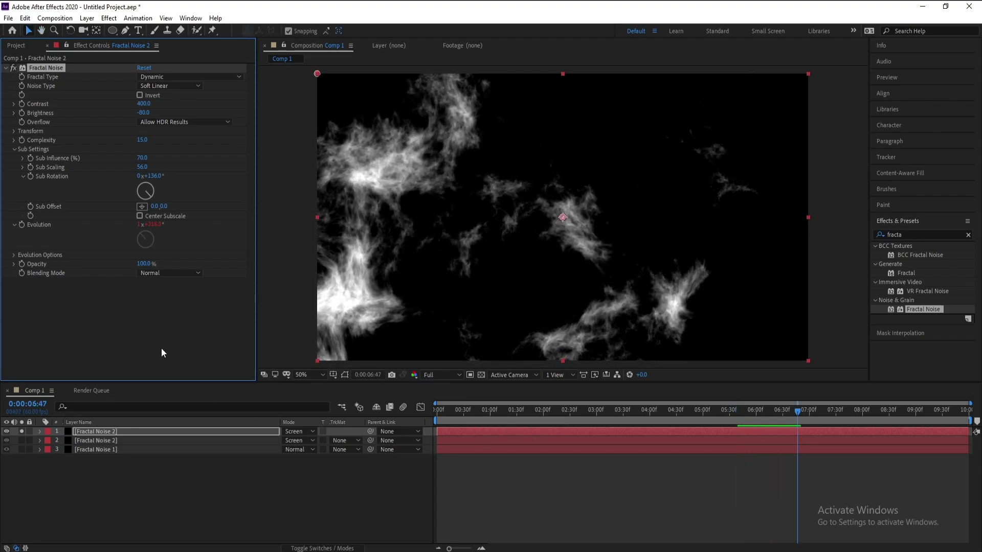
- Set the noise Scale to 150 and preview around 3:38–3:52
{"action": "left_click", "coordinate": [12, 132]}
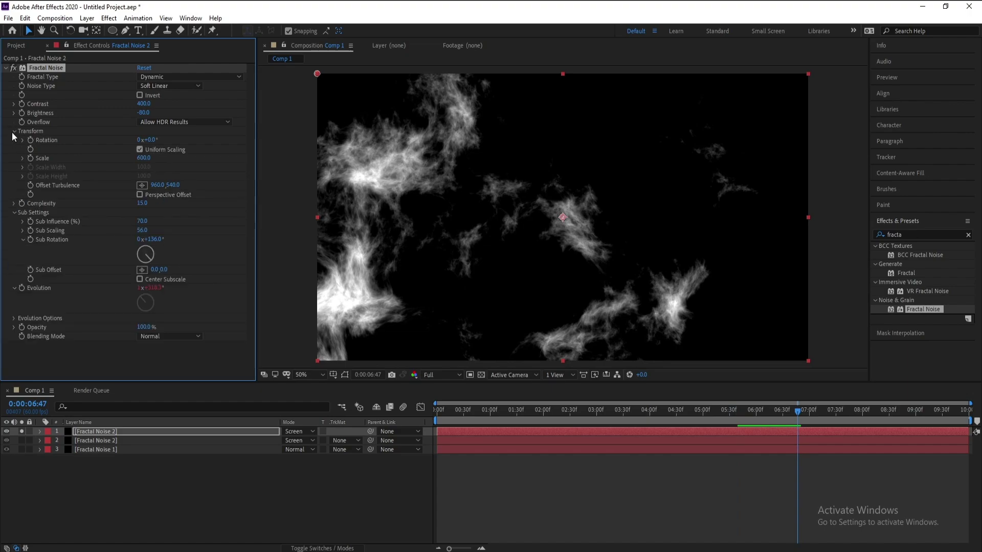
{"action": "left_click", "coordinate": [143, 159]}
{"action": "type", "text": "150"}
{"action": "key", "text": "Return"}
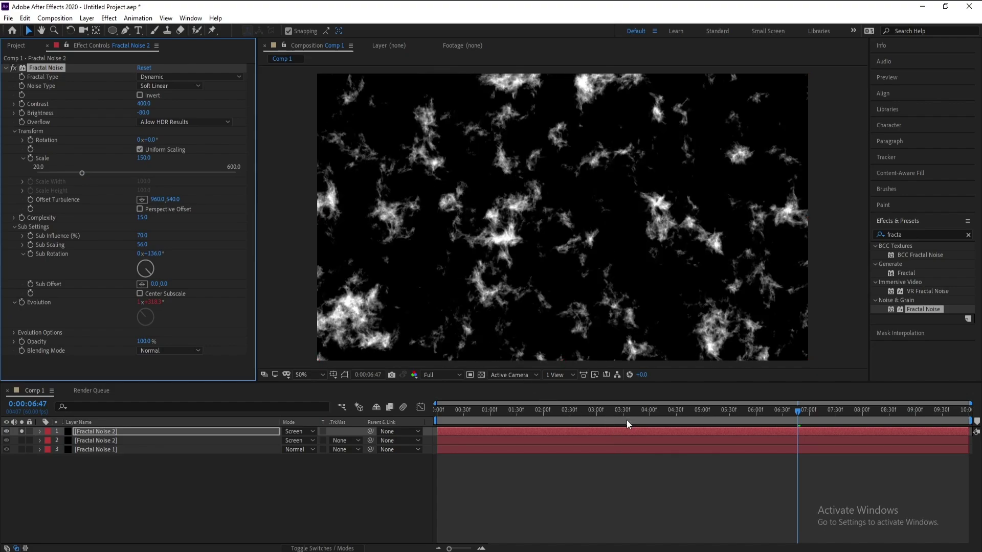
{"action": "left_click", "coordinate": [630, 415]}
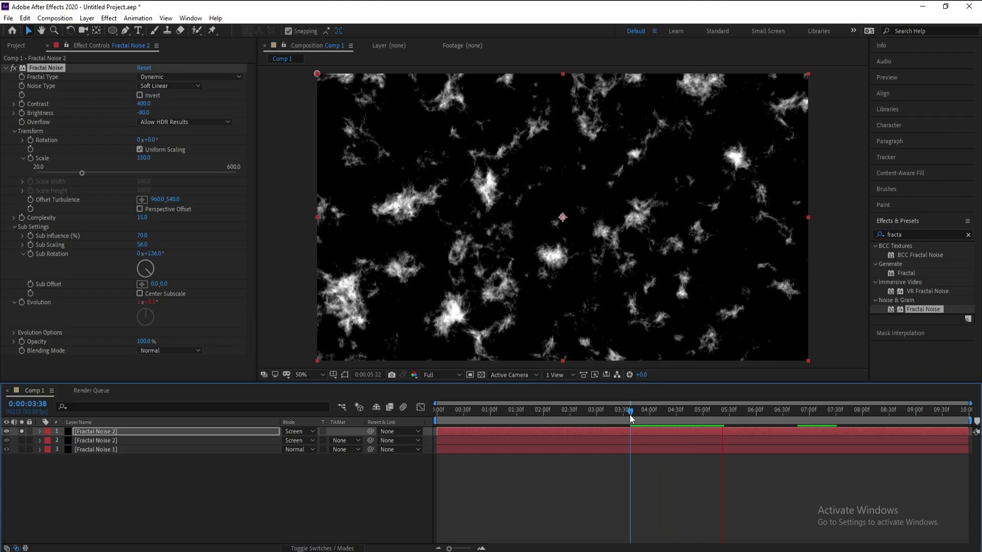
{"action": "key", "text": "space"}
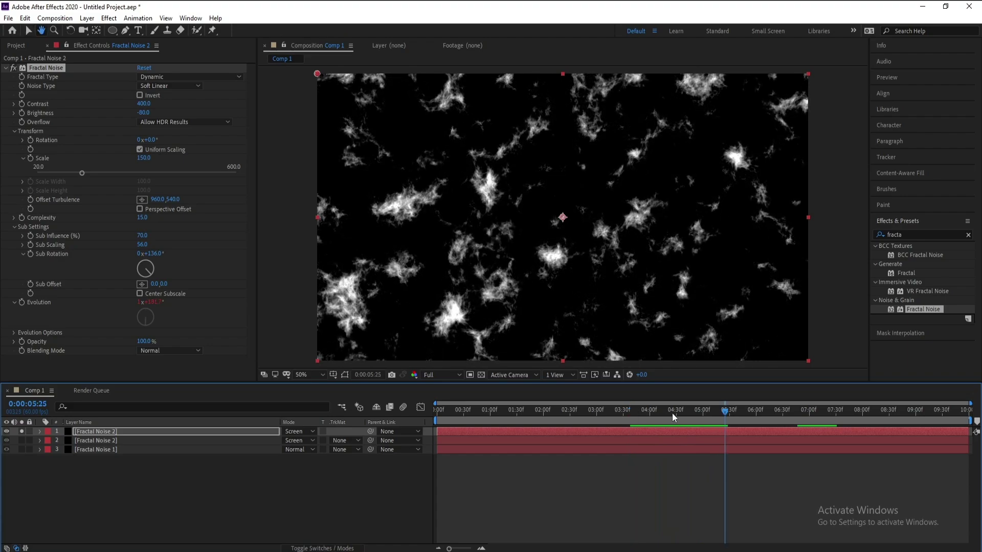
{"action": "left_click", "coordinate": [642, 415]}
{"action": "key", "text": "space"}
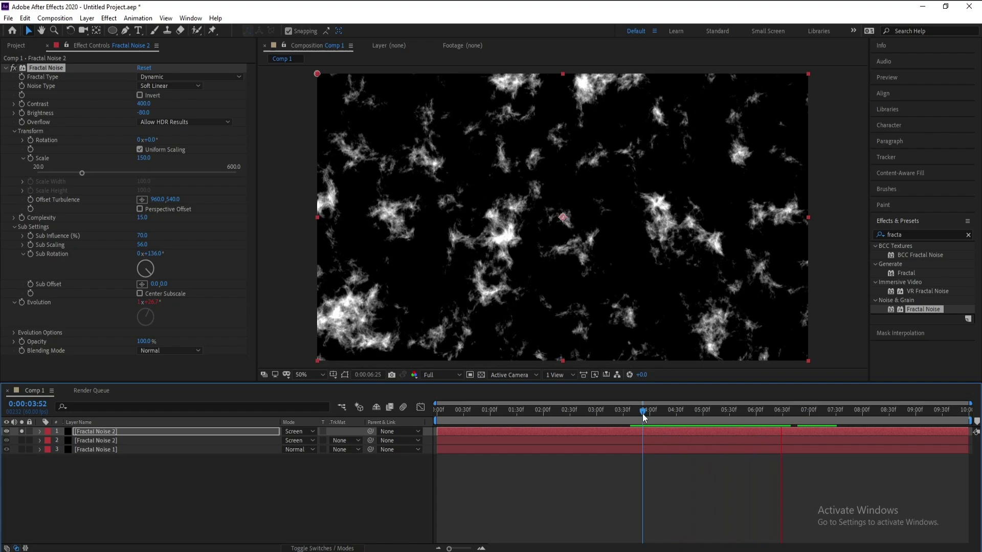
{"action": "key", "text": "space"}
{"action": "key", "text": "space"}
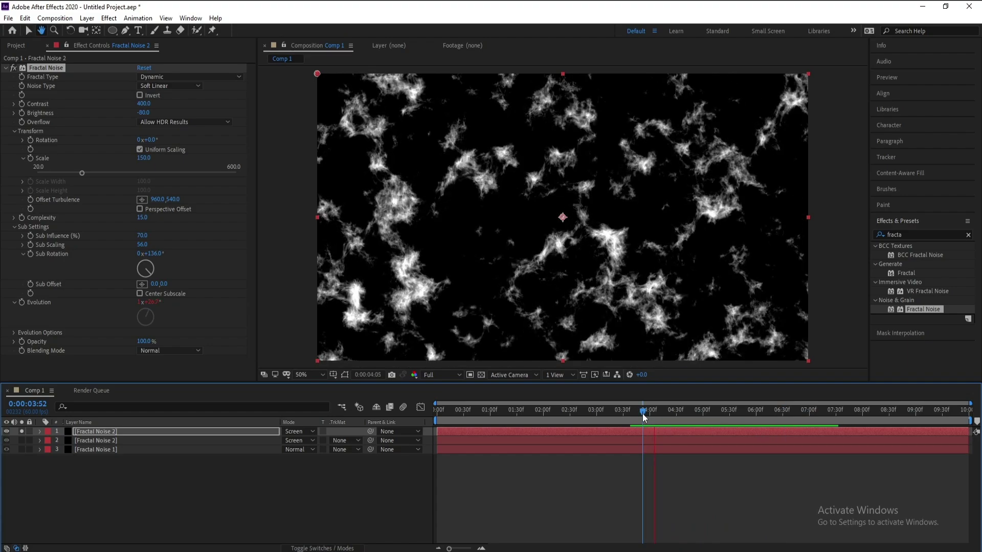
- Set Sub Influence to 80 and Sub Scaling to 70, then unsolo the layer
{"action": "left_click", "coordinate": [144, 235]}
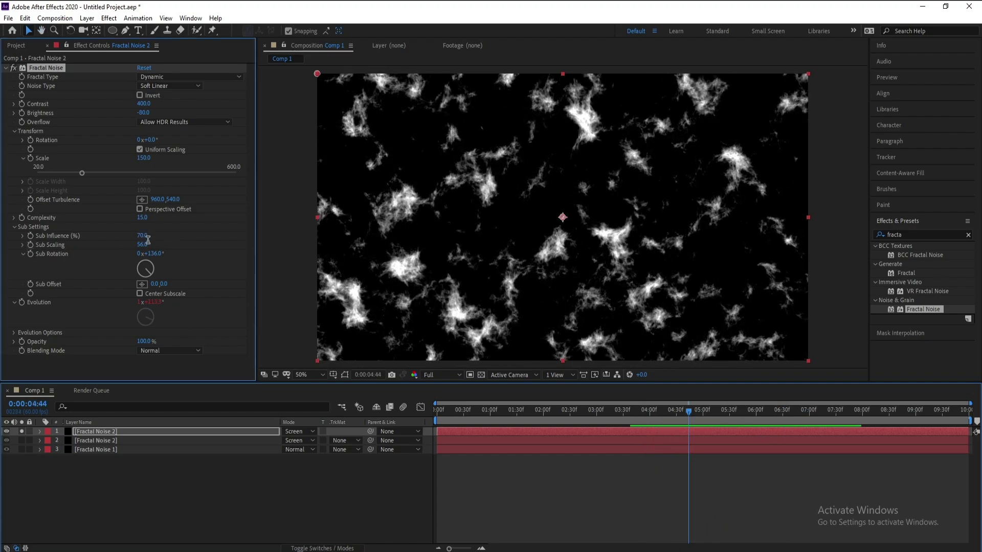
{"action": "type", "text": "80"}
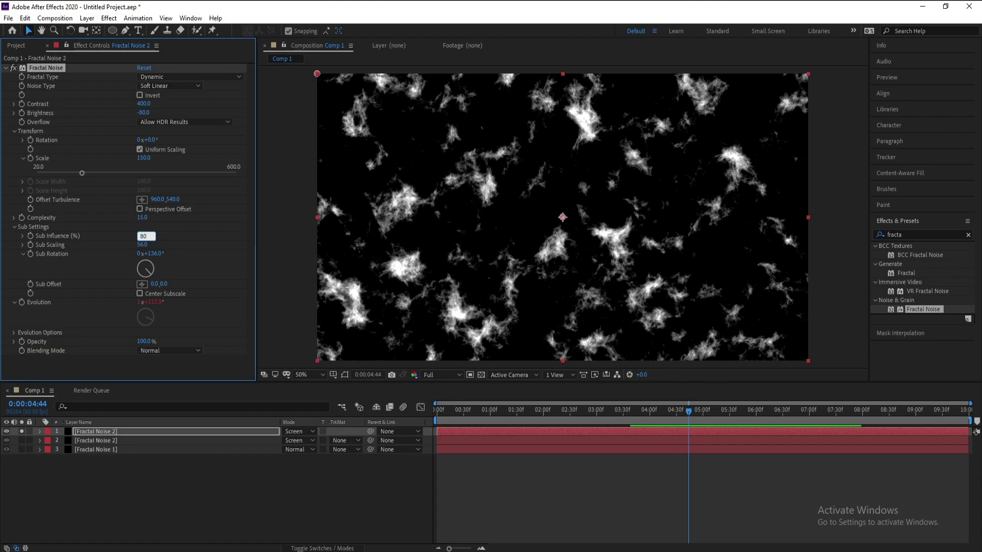
{"action": "left_click", "coordinate": [143, 246]}
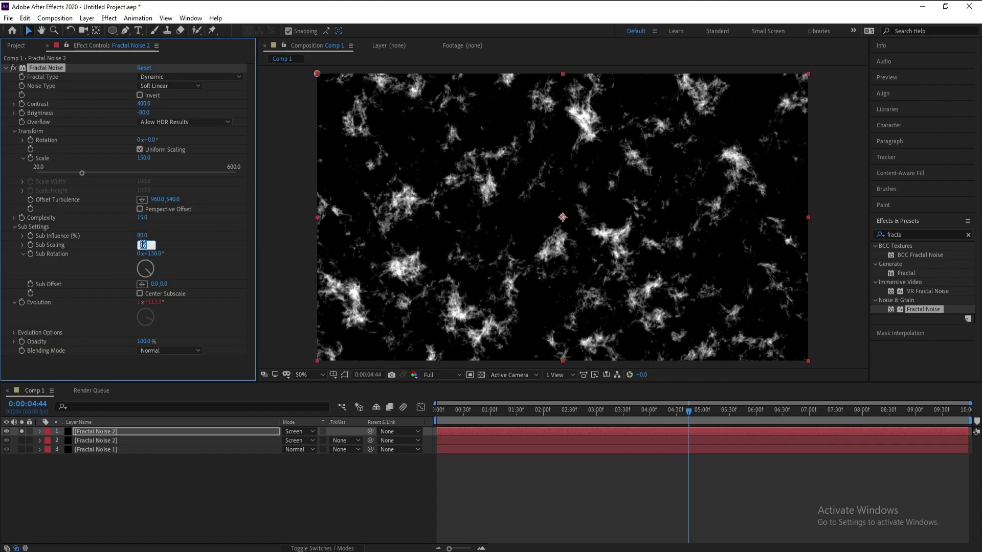
{"action": "type", "text": "70"}
{"action": "key", "text": "Return"}
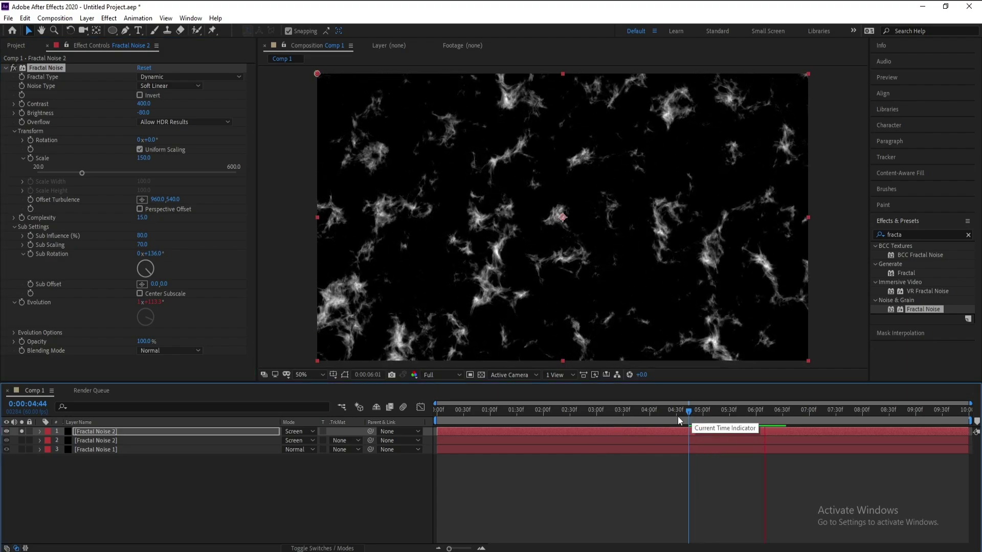
{"action": "left_click", "coordinate": [19, 431]}
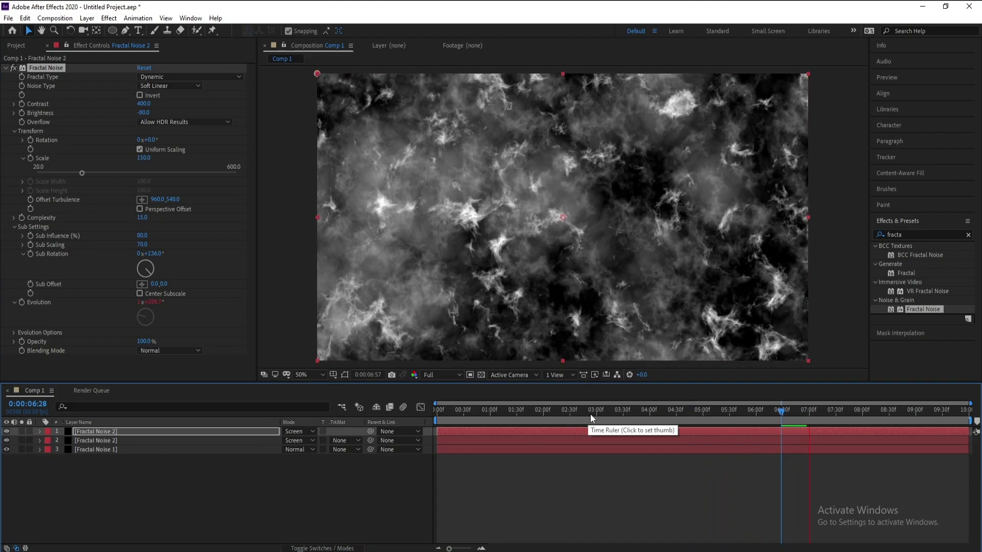
- Pre-compose the three Fractal Noise layers into a comp named 'Engry Ball'
{"action": "left_click_drag", "start_coordinate": [71, 492], "coordinate": [127, 428]}
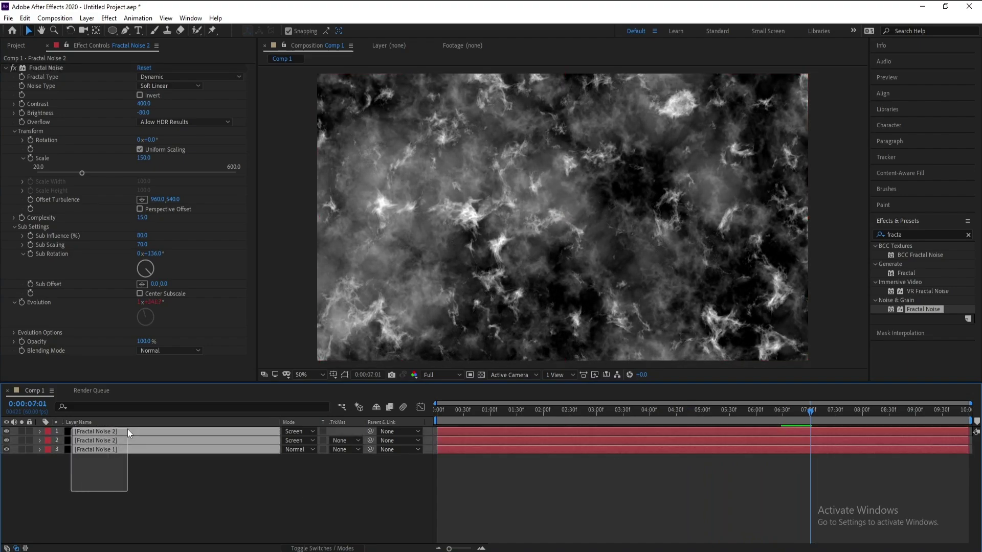
{"action": "right_click", "coordinate": [87, 447]}
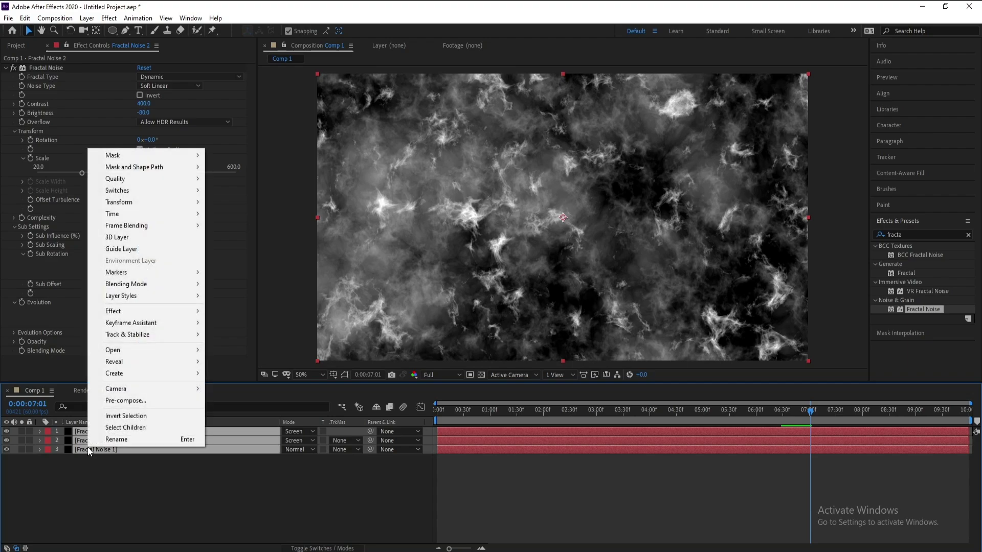
{"action": "left_click", "coordinate": [132, 401]}
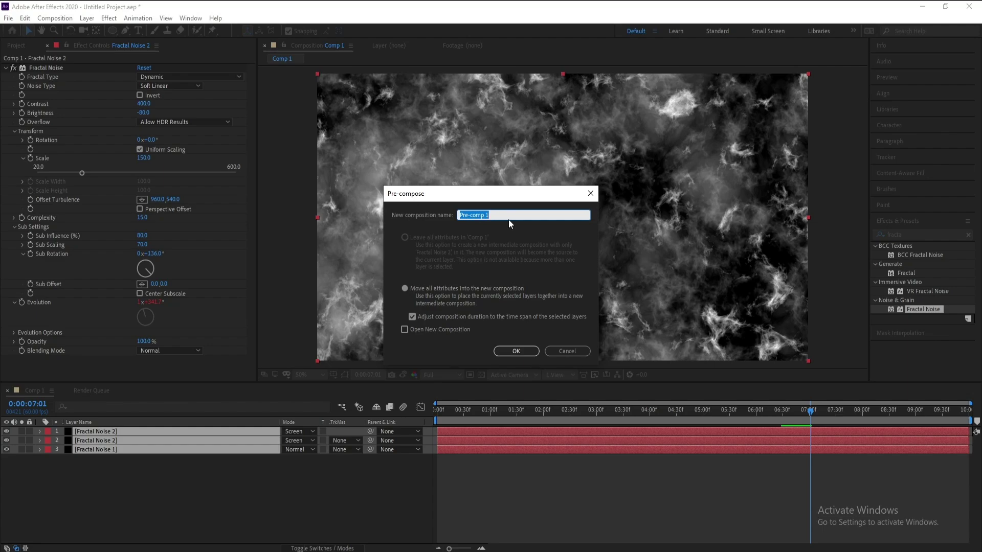
{"action": "type", "text": "Engy Ball"}
{"action": "key", "text": "Return"}
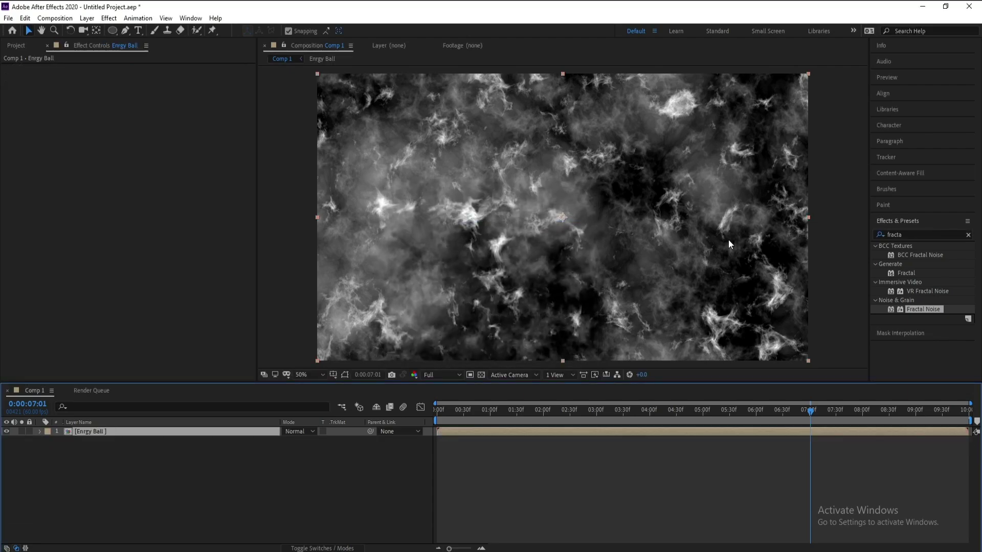
- Apply CC Sphere to the Engry Ball layer
{"action": "left_click", "coordinate": [885, 236]}
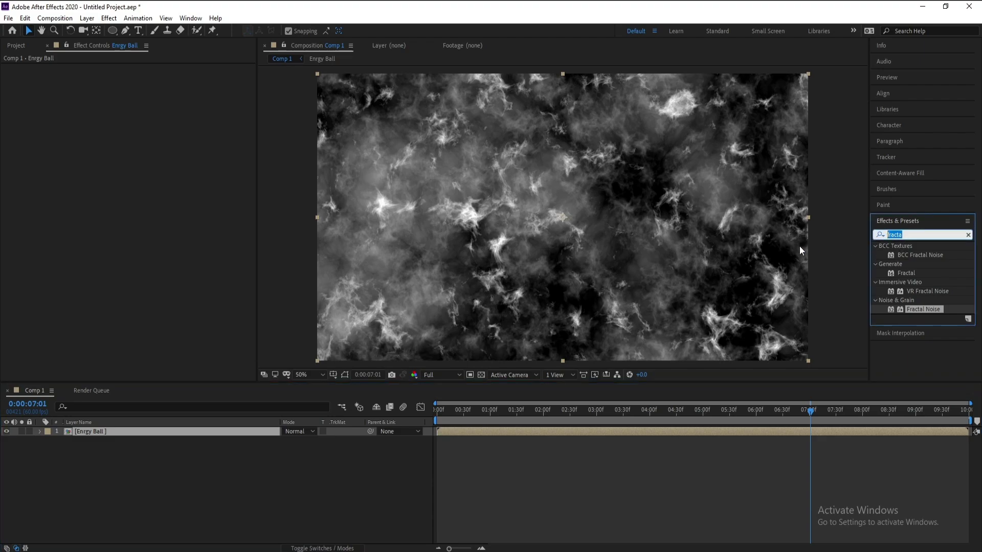
{"action": "type", "text": "cc sph"}
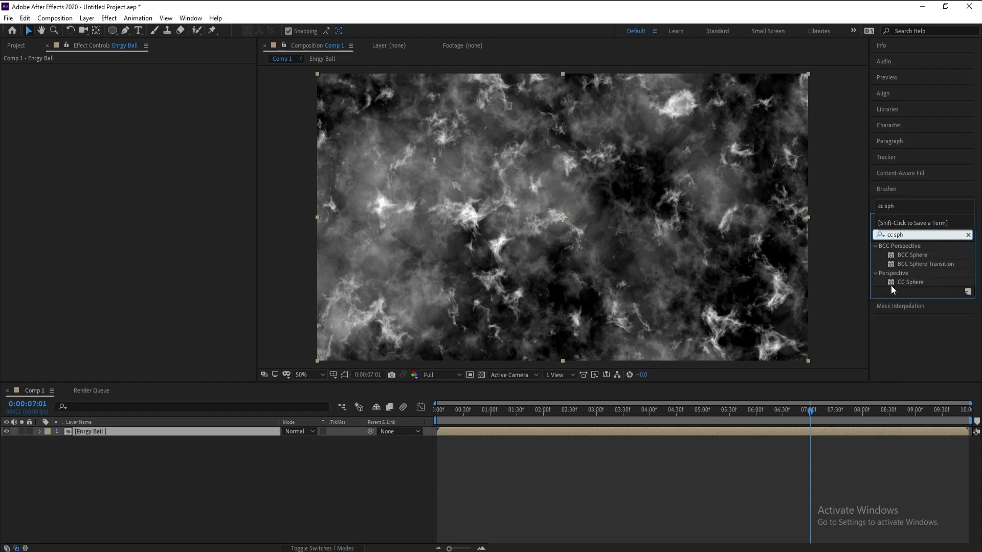
{"action": "left_click_drag", "start_coordinate": [911, 282], "coordinate": [625, 430]}
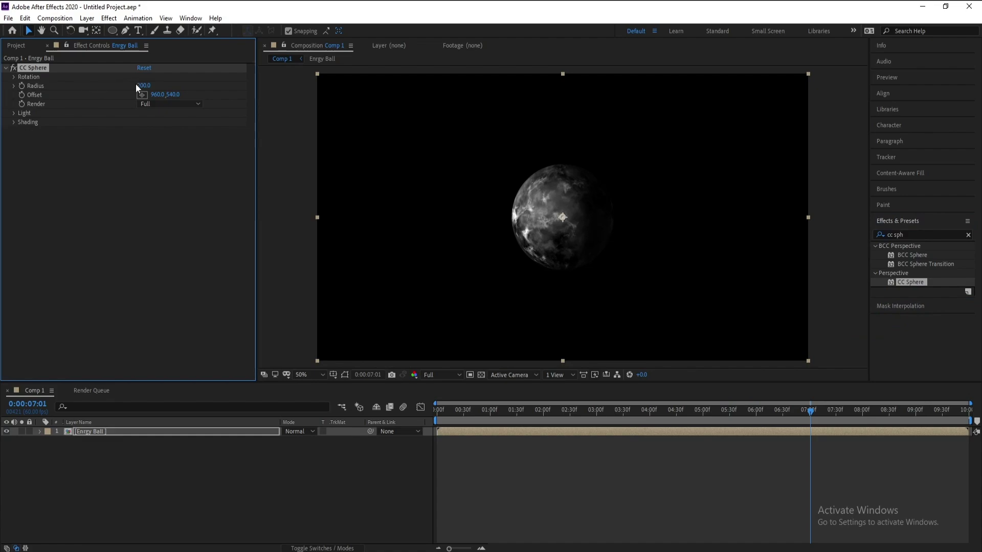
- Enlarge the sphere Radius to about 464 and preview from 3 seconds
{"action": "left_click_drag", "start_coordinate": [143, 86], "coordinate": [294, 103]}
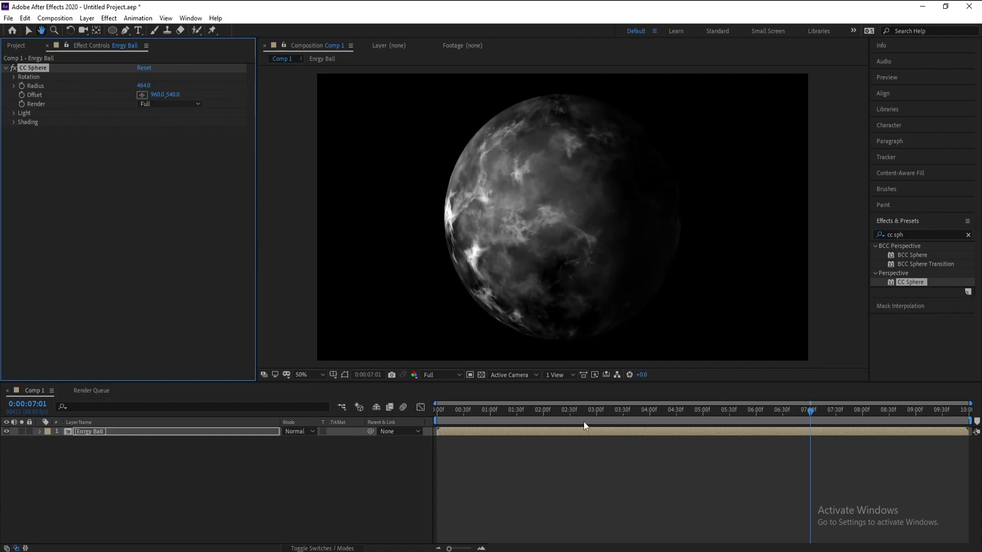
{"action": "left_click", "coordinate": [617, 420]}
{"action": "key", "text": "space"}
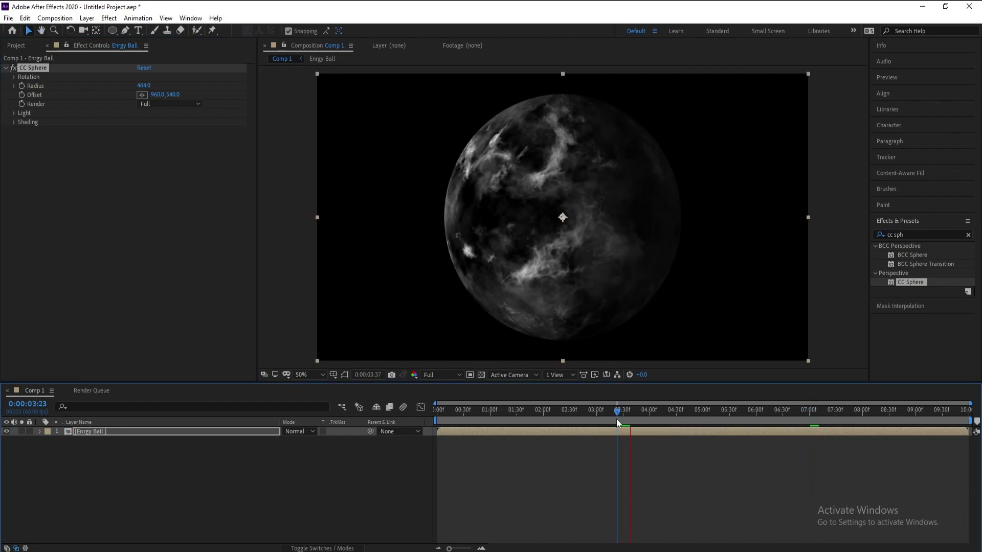
{"action": "key", "text": "space"}
{"action": "key", "text": "space"}
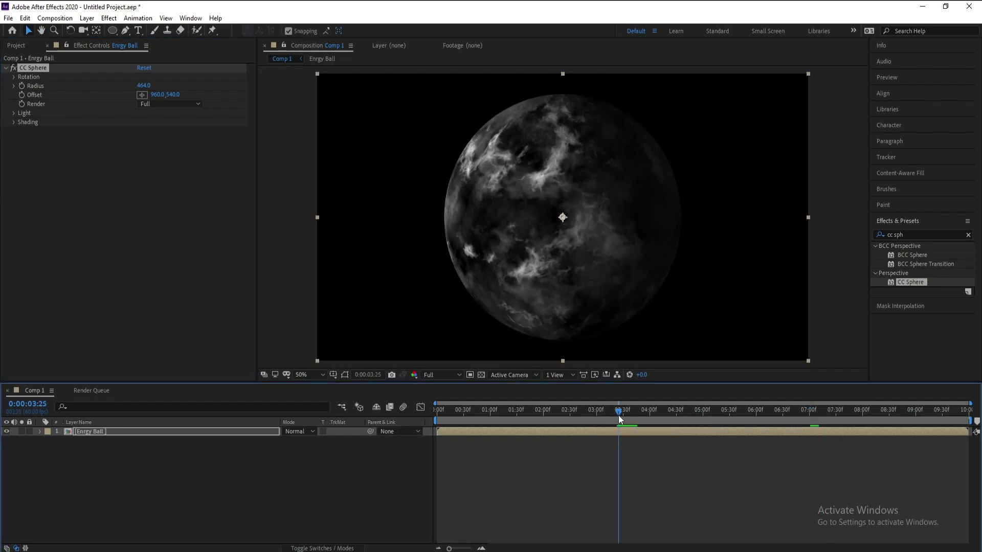
{"action": "key", "text": "space"}
{"action": "left_click", "coordinate": [104, 434]}
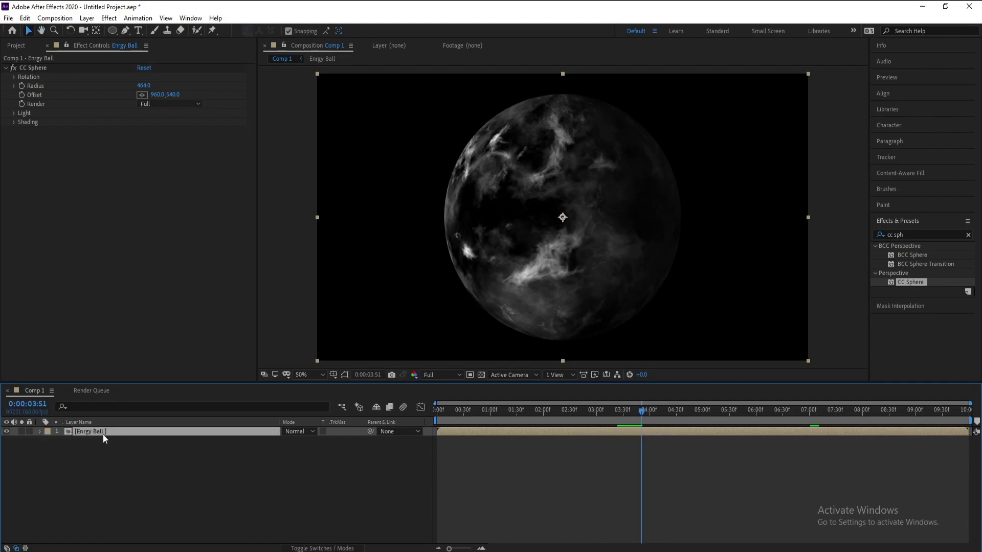
- Add a black solid named BG and move it below the Engry Ball layer
{"action": "left_click", "coordinate": [87, 18]}
{"action": "mouse_move", "coordinate": [95, 31]}
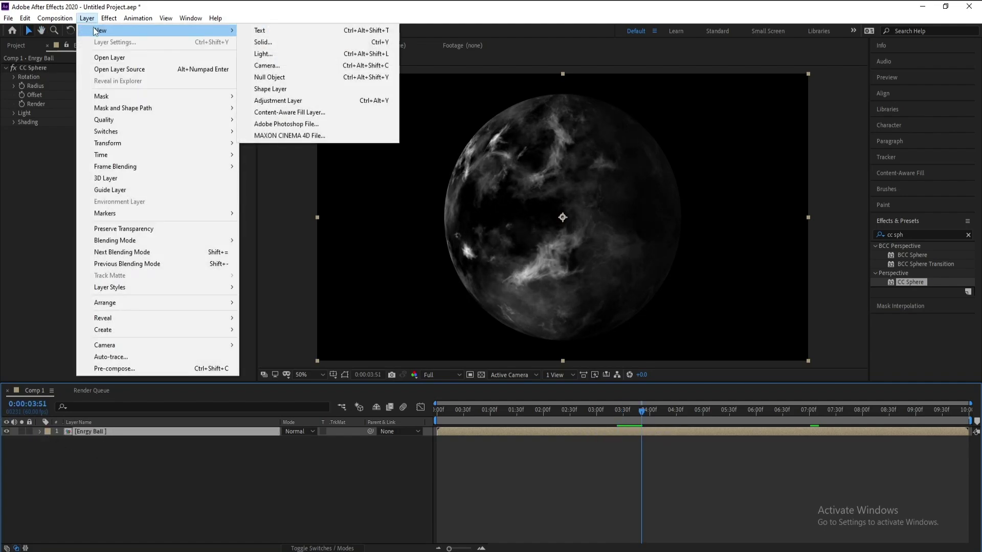
{"action": "left_click", "coordinate": [264, 42]}
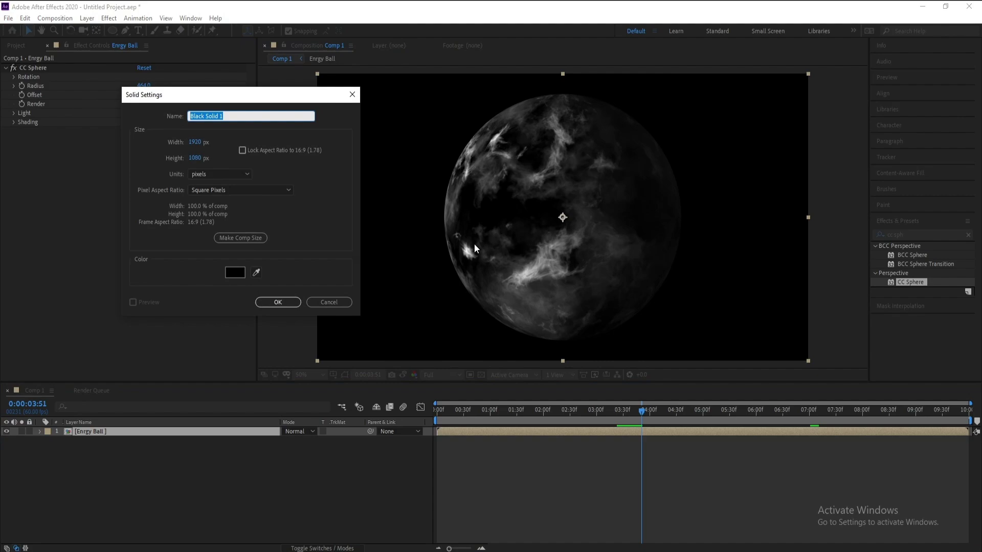
{"action": "type", "text": "BG"}
{"action": "key", "text": "Return"}
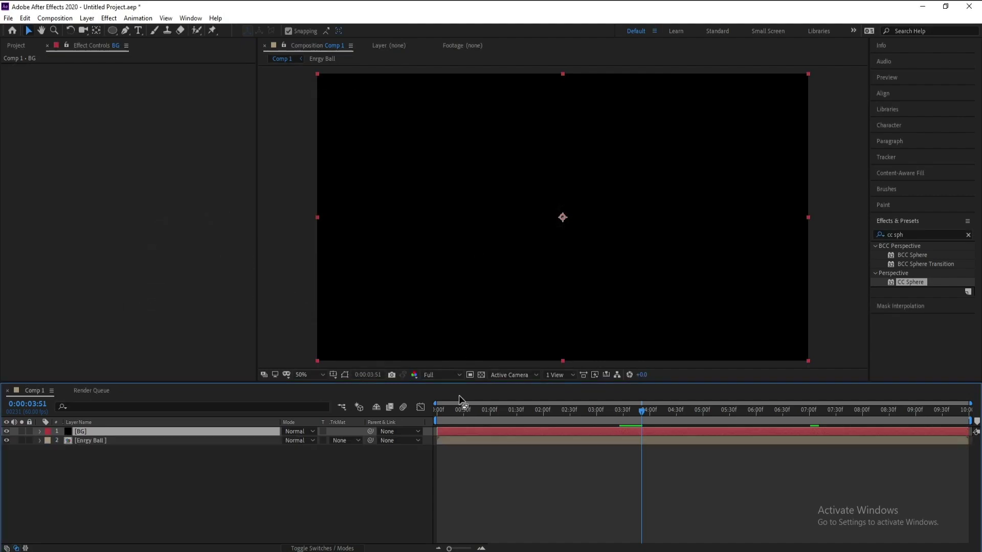
{"action": "left_click_drag", "start_coordinate": [87, 434], "coordinate": [88, 455]}
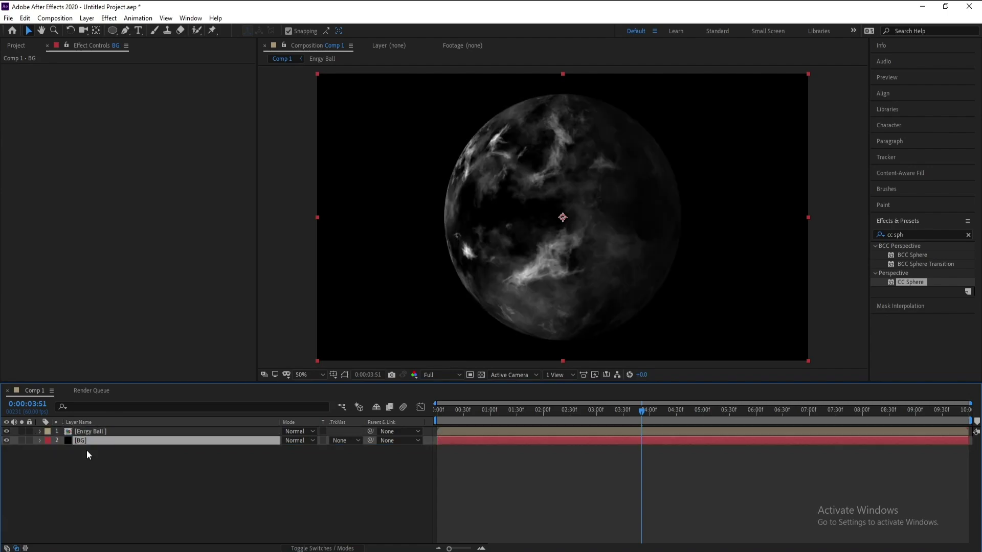
- Apply a radial Gradient Ramp to the BG layer with its start moved to the frame centre
{"action": "left_click", "coordinate": [109, 18]}
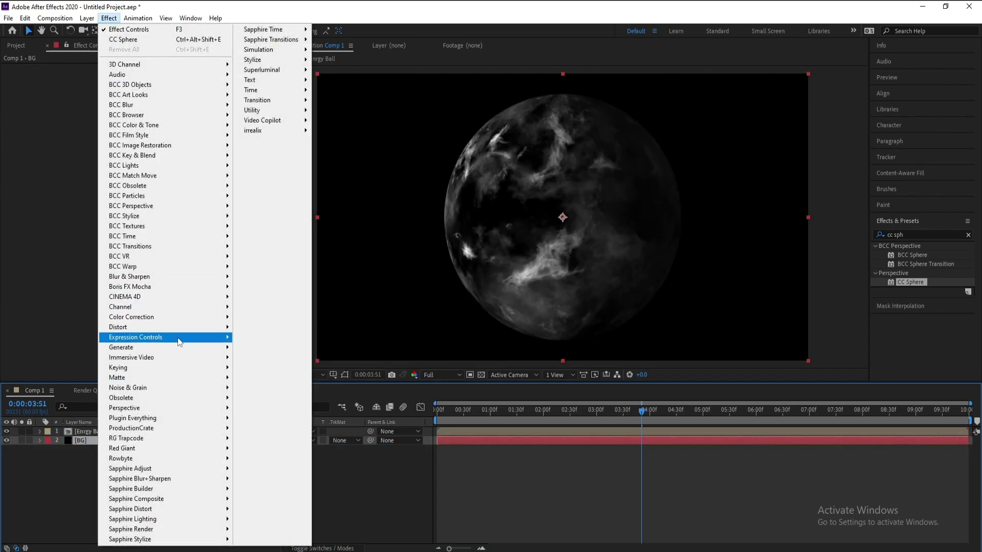
{"action": "mouse_move", "coordinate": [179, 349]}
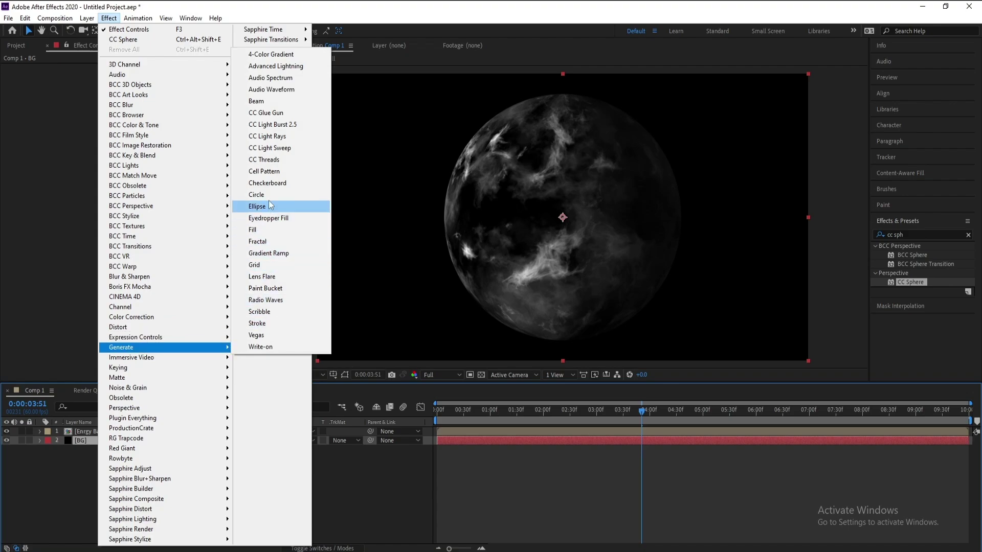
{"action": "left_click", "coordinate": [266, 255]}
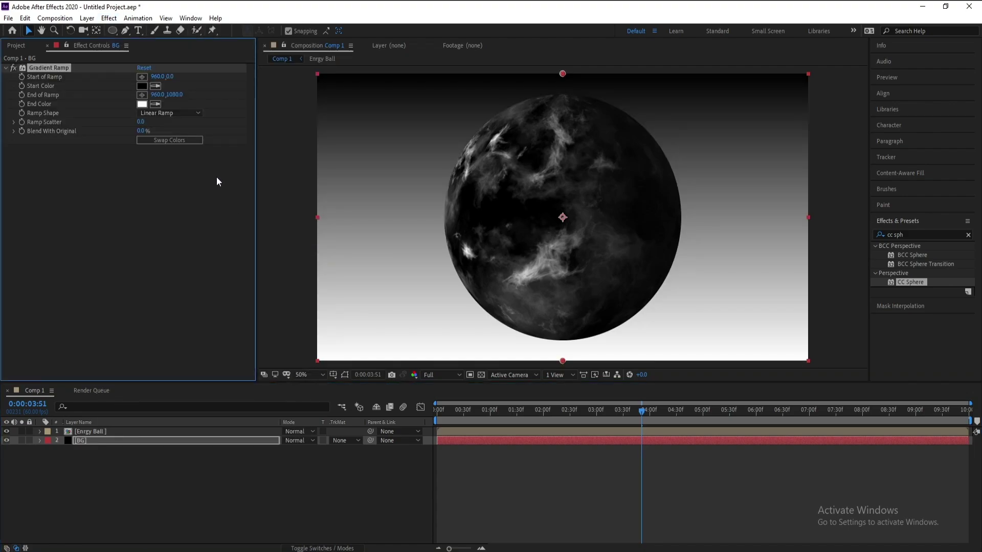
{"action": "left_click", "coordinate": [179, 114]}
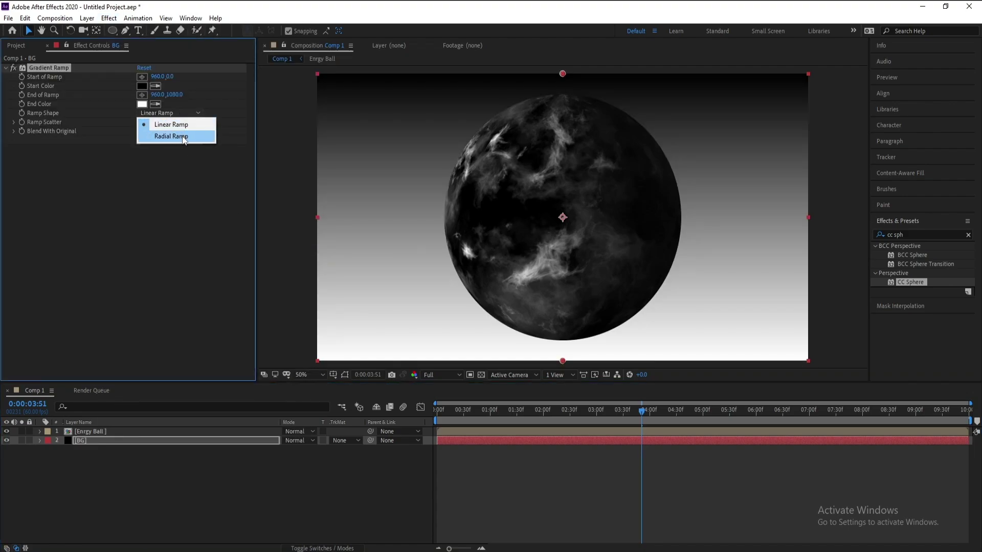
{"action": "left_click", "coordinate": [183, 137]}
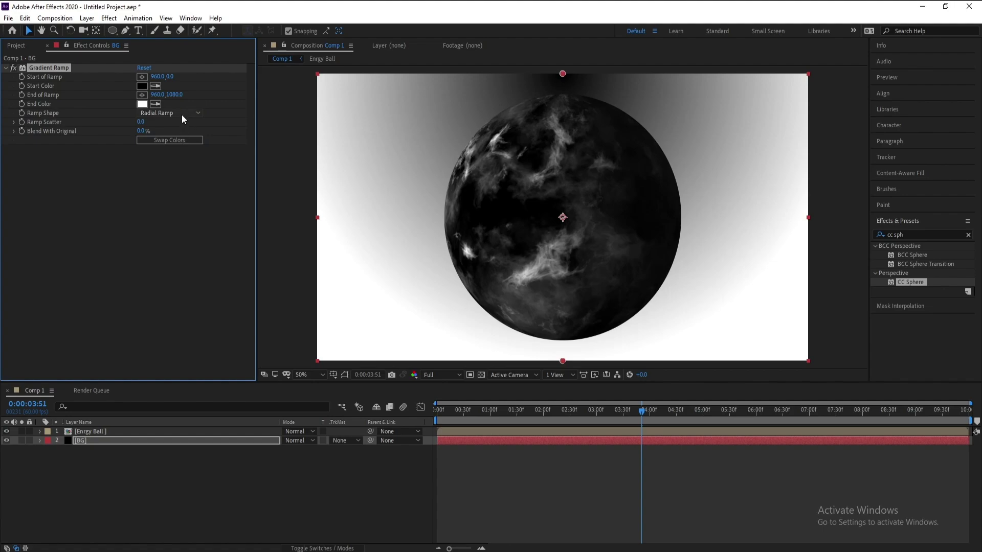
{"action": "left_click_drag", "start_coordinate": [564, 74], "coordinate": [563, 218]}
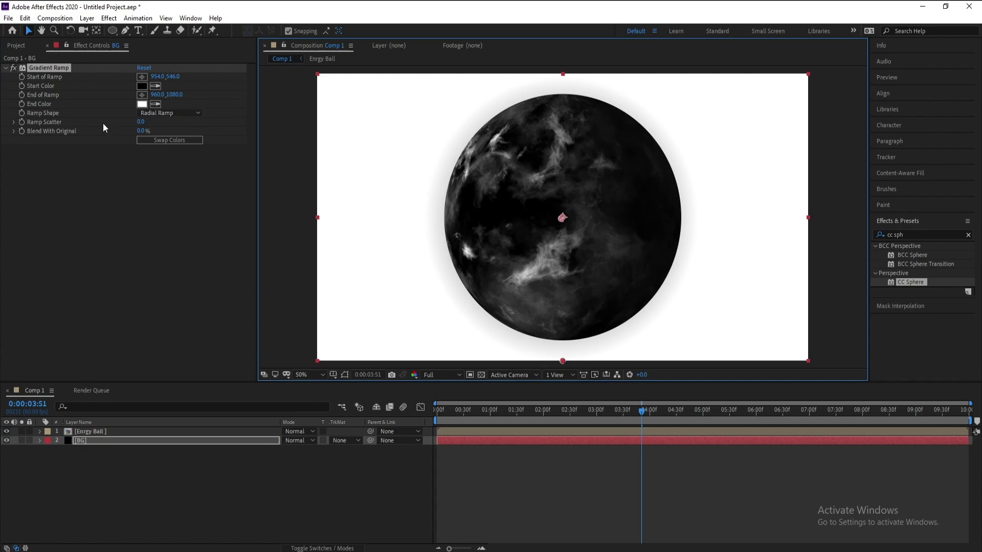
- Set the ramp's end colour to dark navy 000012 and its start colour to bright blue 0B4BB6
{"action": "left_click", "coordinate": [142, 104]}
{"action": "left_click", "coordinate": [185, 442]}
{"action": "left_click_drag", "start_coordinate": [142, 469], "coordinate": [179, 515]}
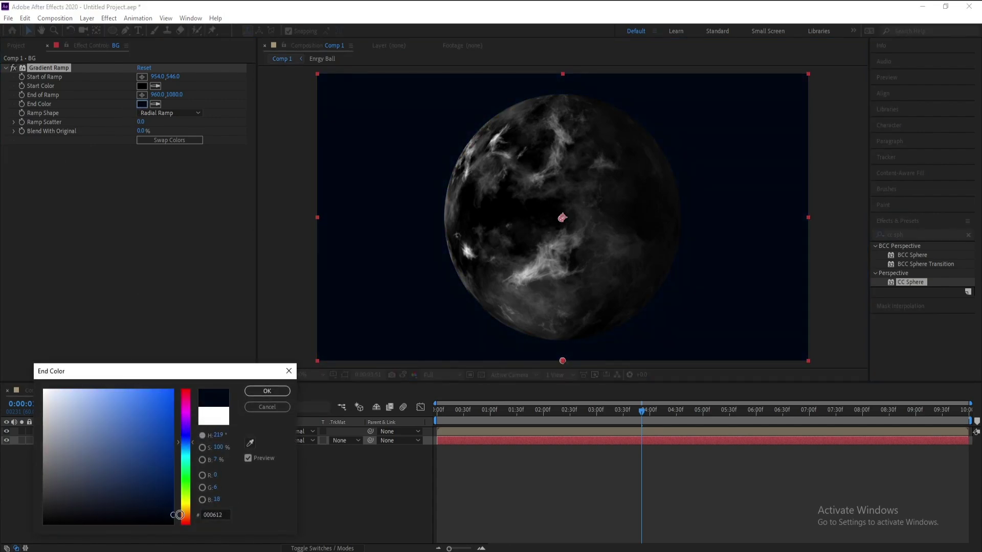
{"action": "left_click", "coordinate": [185, 434]}
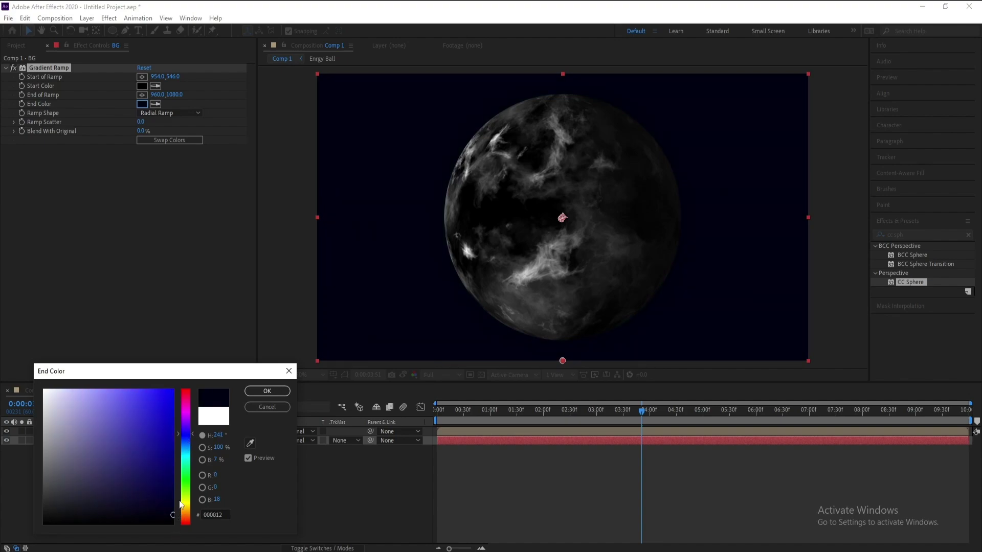
{"action": "left_click", "coordinate": [267, 391]}
{"action": "left_click", "coordinate": [142, 85]}
{"action": "left_click", "coordinate": [188, 443]}
{"action": "left_click_drag", "start_coordinate": [151, 418], "coordinate": [165, 428]}
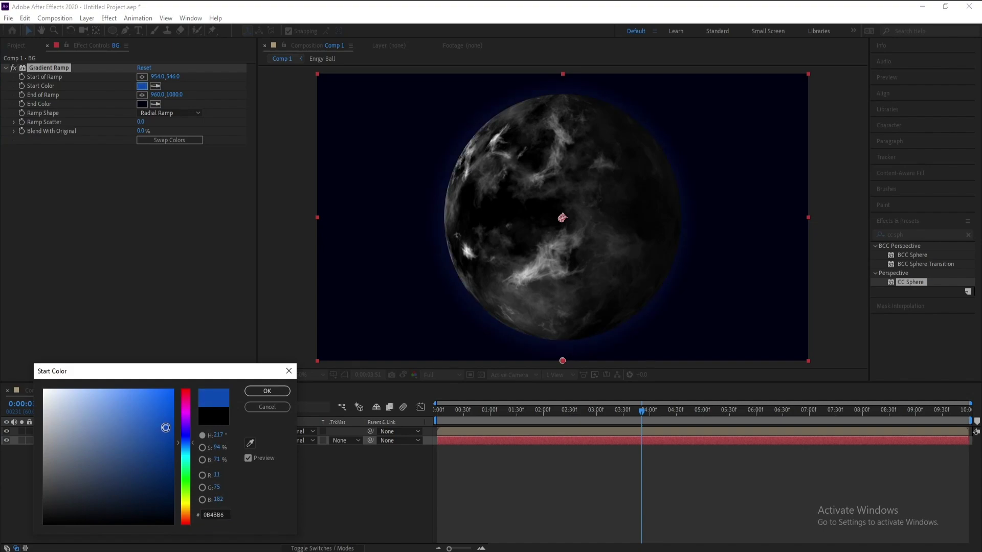
{"action": "left_click", "coordinate": [268, 395]}
- Add a new adjustment layer above Engy Ball and draw an elliptical mask over the sphere
{"action": "left_click", "coordinate": [89, 432]}
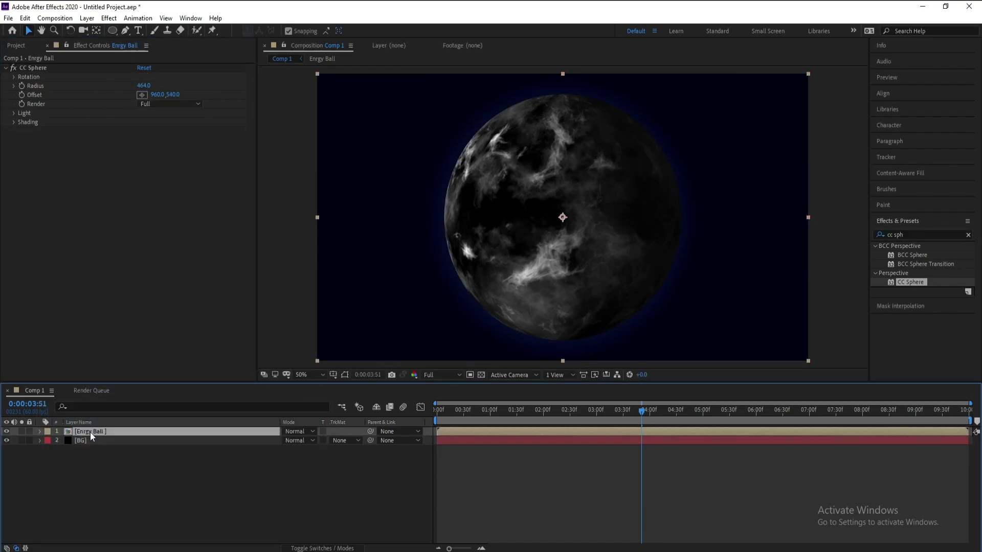
{"action": "left_click", "coordinate": [87, 18]}
{"action": "mouse_move", "coordinate": [96, 31]}
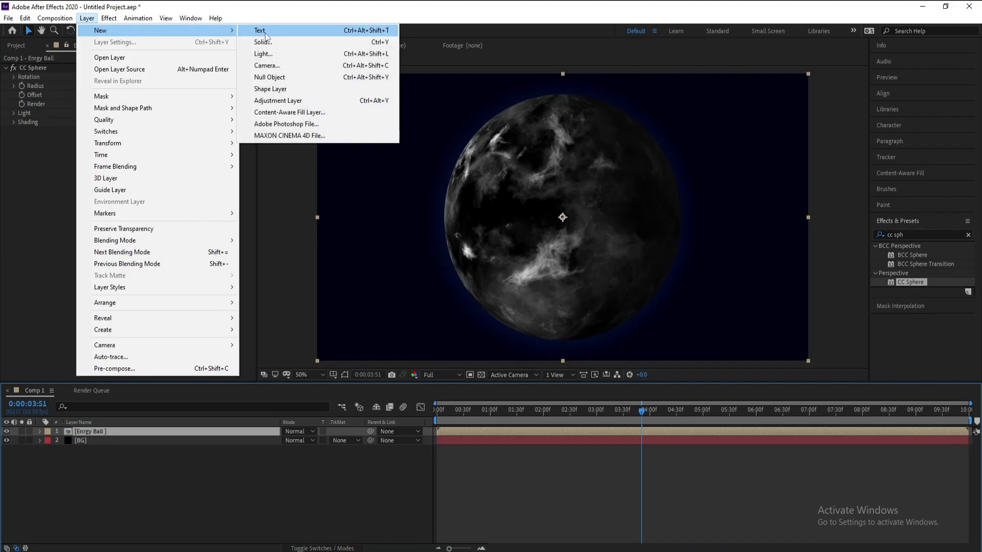
{"action": "left_click", "coordinate": [287, 100]}
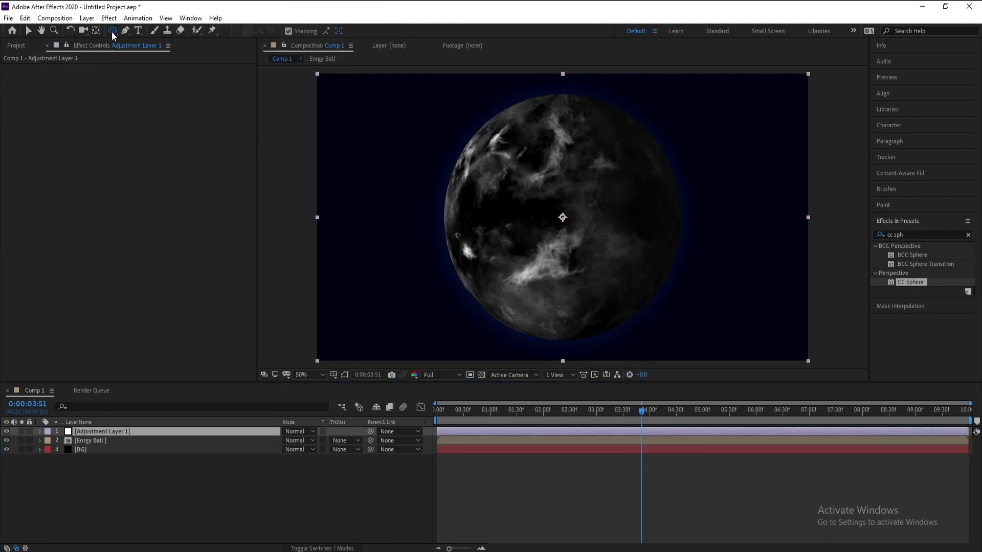
{"action": "left_click_drag", "start_coordinate": [111, 32], "coordinate": [156, 54]}
{"action": "left_click_drag", "start_coordinate": [644, 130], "coordinate": [455, 318]}
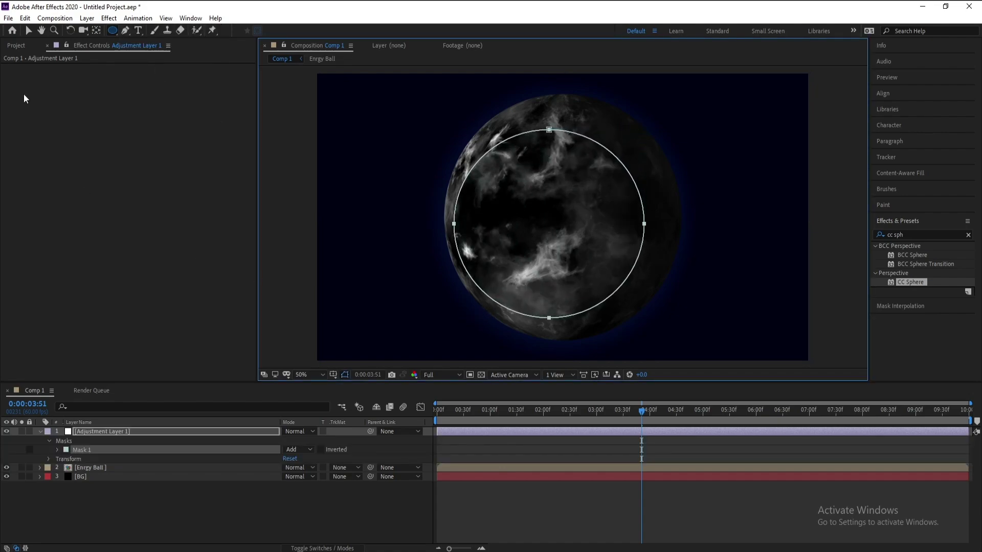
- Stretch the mask's top, sides and bottom until it traces the sphere's outline
{"action": "left_click", "coordinate": [28, 30]}
{"action": "left_click", "coordinate": [549, 131]}
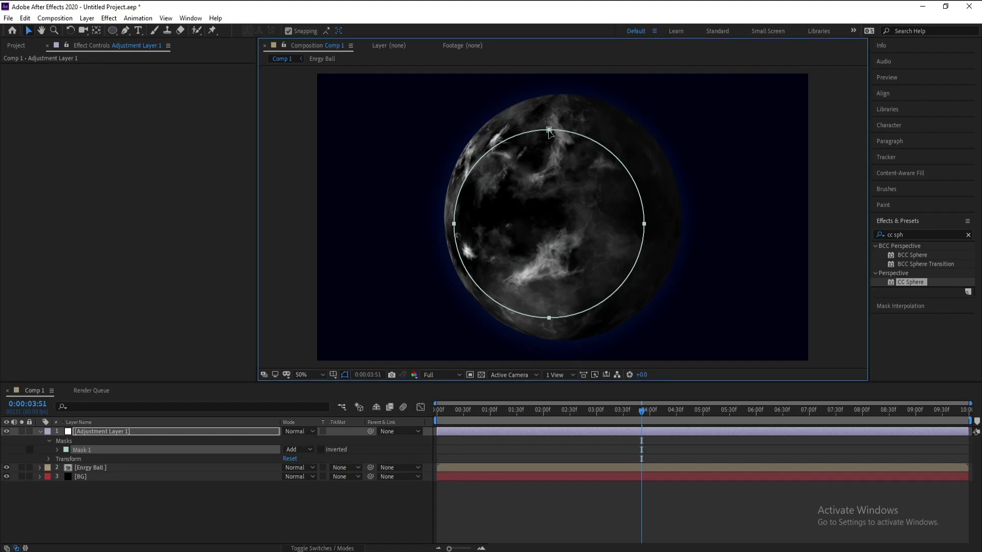
{"action": "double_click", "coordinate": [549, 131]}
{"action": "left_click_drag", "start_coordinate": [549, 130], "coordinate": [549, 95]}
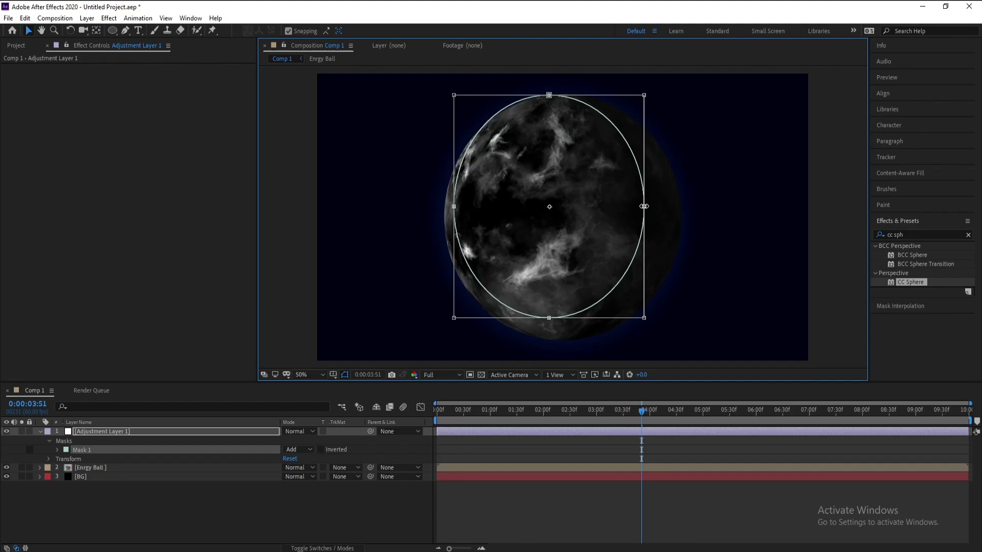
{"action": "left_click_drag", "start_coordinate": [644, 206], "coordinate": [682, 206]}
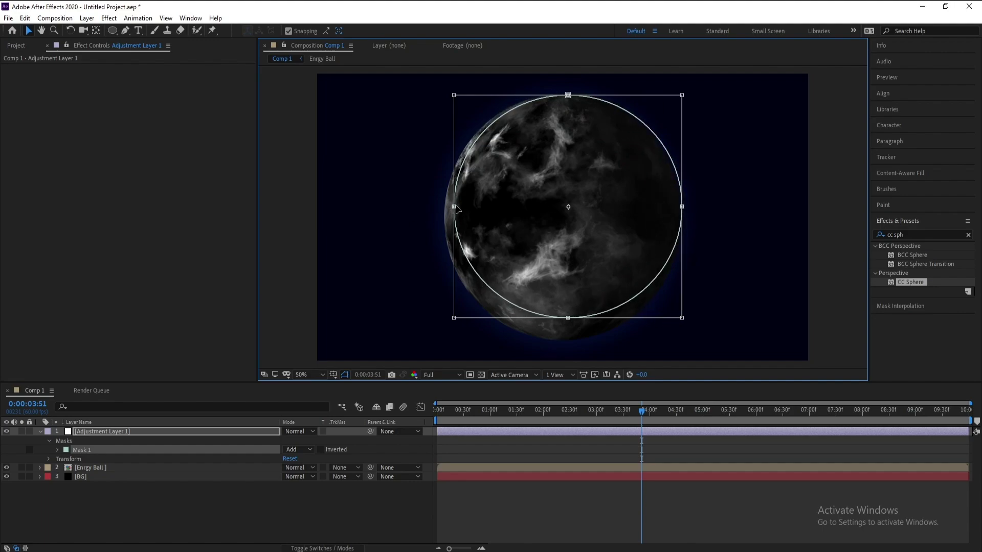
{"action": "left_click_drag", "start_coordinate": [454, 206], "coordinate": [446, 206]}
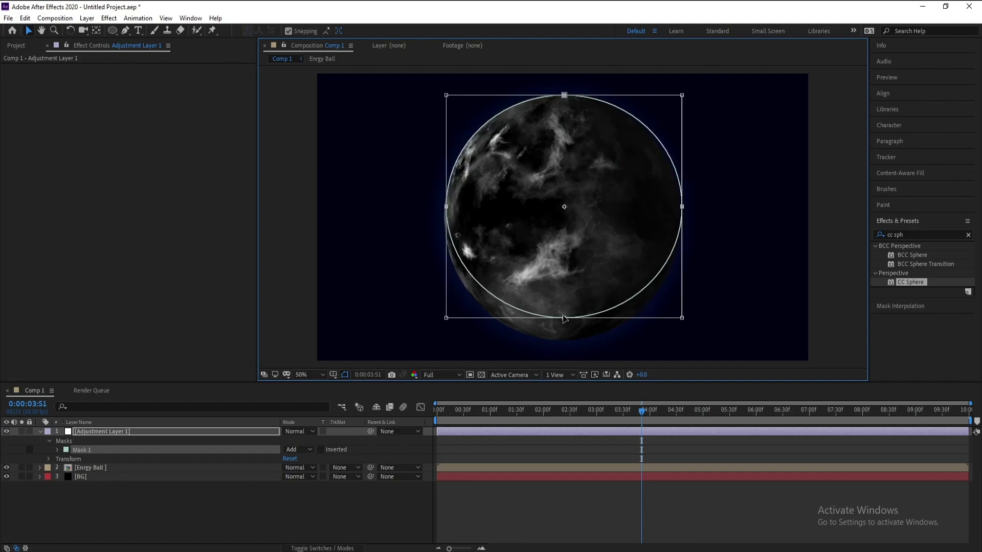
{"action": "left_click_drag", "start_coordinate": [564, 318], "coordinate": [560, 340]}
{"action": "left_click_drag", "start_coordinate": [446, 217], "coordinate": [444, 218]}
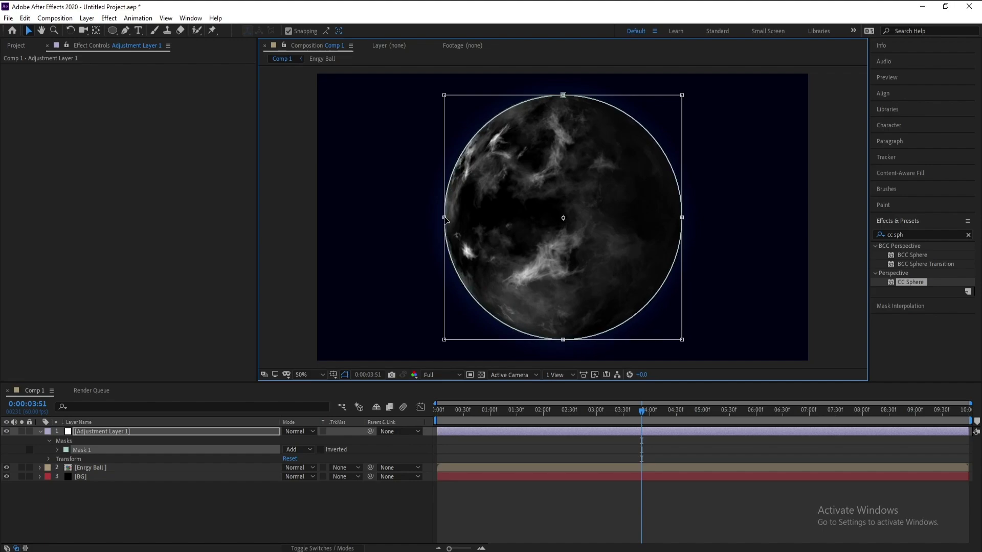
{"action": "left_click", "coordinate": [123, 435]}
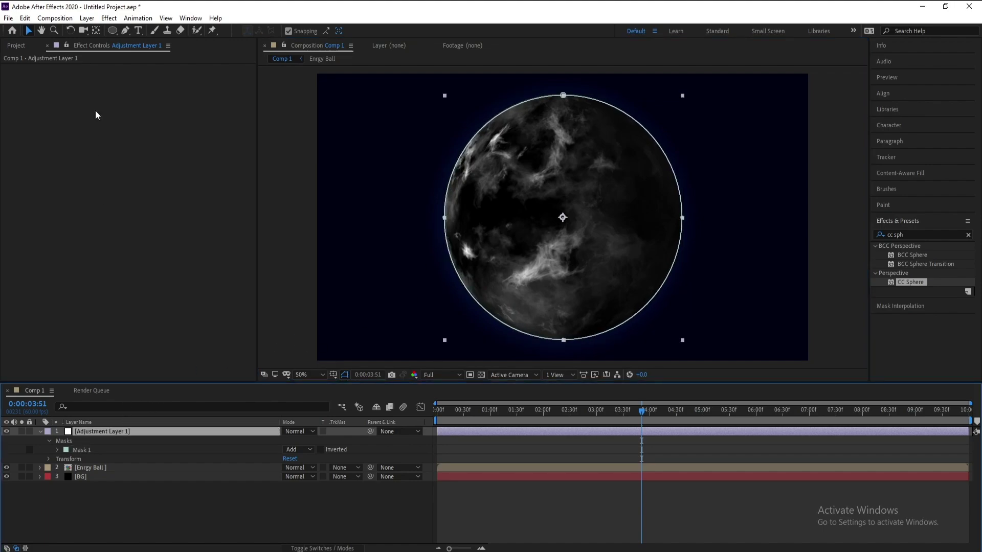
- Apply Saber to the adjustment layer with Core Type set to Layer Masks
{"action": "left_click", "coordinate": [109, 18]}
{"action": "mouse_move", "coordinate": [247, 123]}
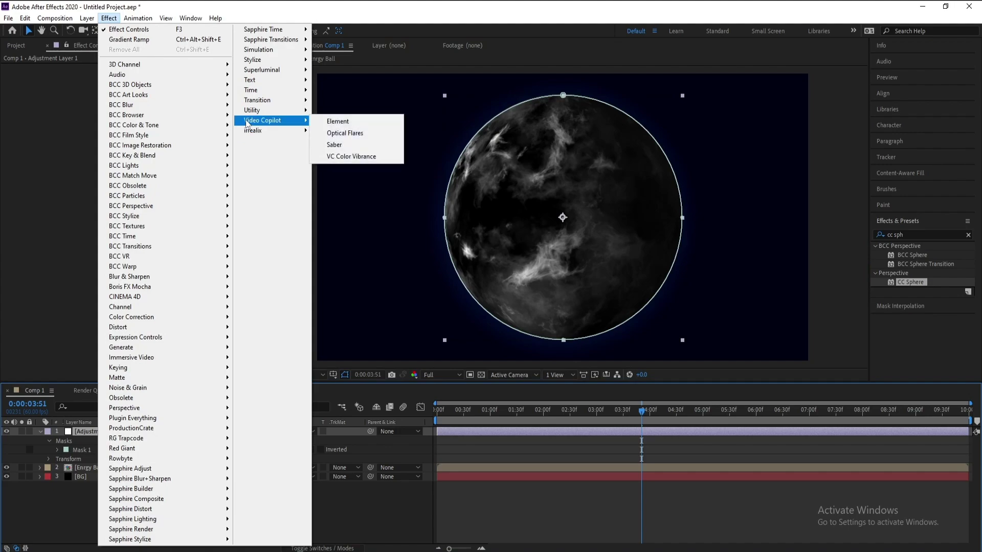
{"action": "left_click", "coordinate": [338, 145]}
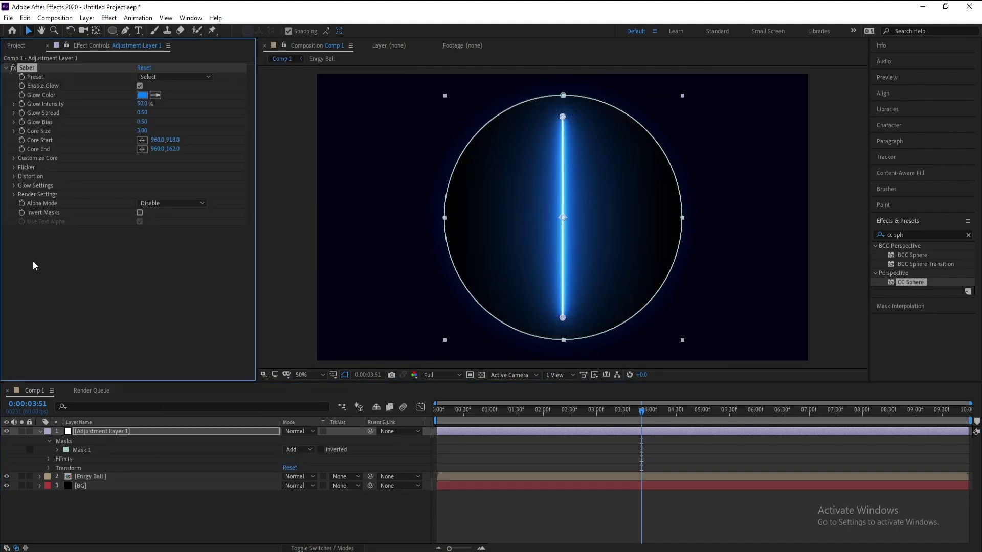
{"action": "left_click", "coordinate": [14, 158]}
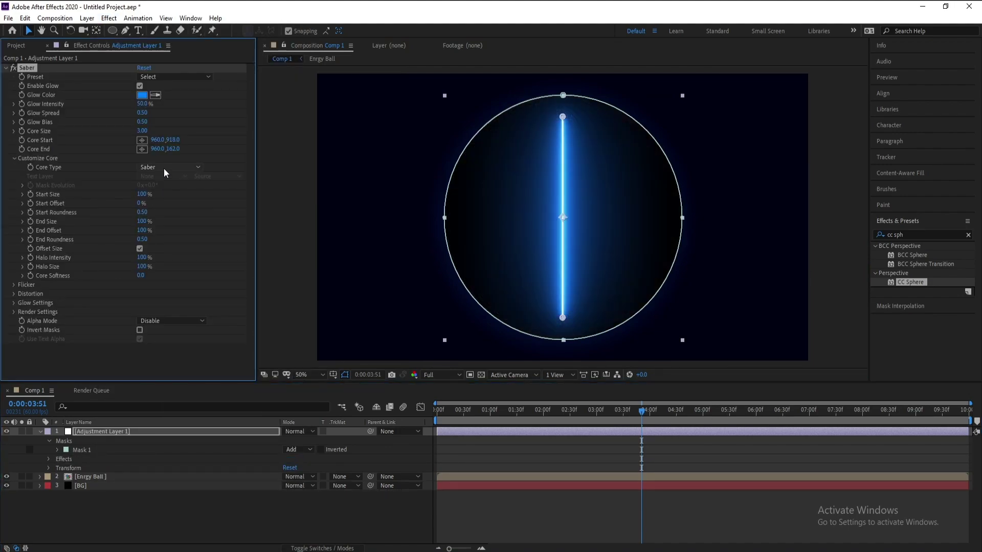
{"action": "left_click", "coordinate": [163, 168]}
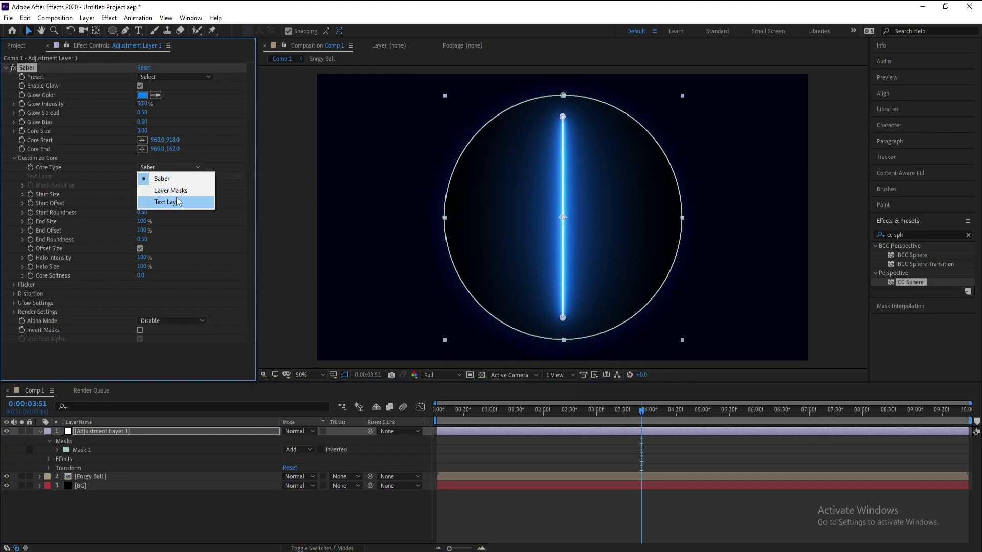
{"action": "left_click", "coordinate": [174, 191]}
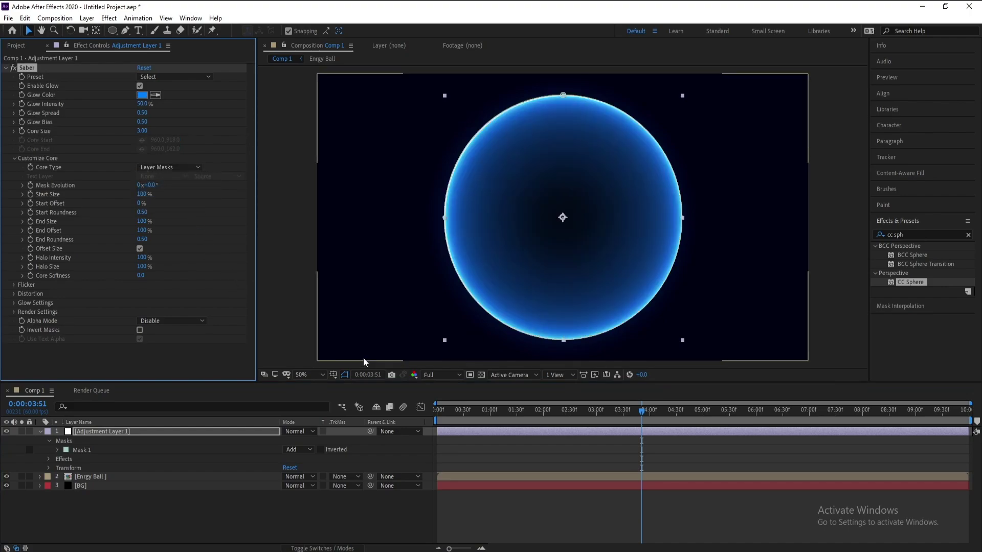
- Set the adjustment layer's blend mode to Add, after briefly trying Screen
{"action": "left_click", "coordinate": [155, 431]}
{"action": "left_click", "coordinate": [303, 431]}
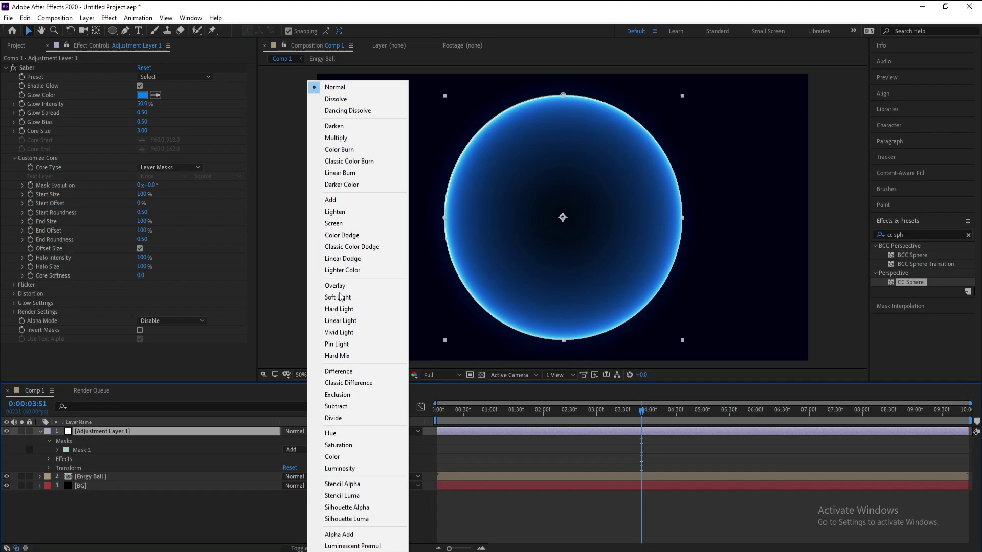
{"action": "left_click", "coordinate": [335, 224]}
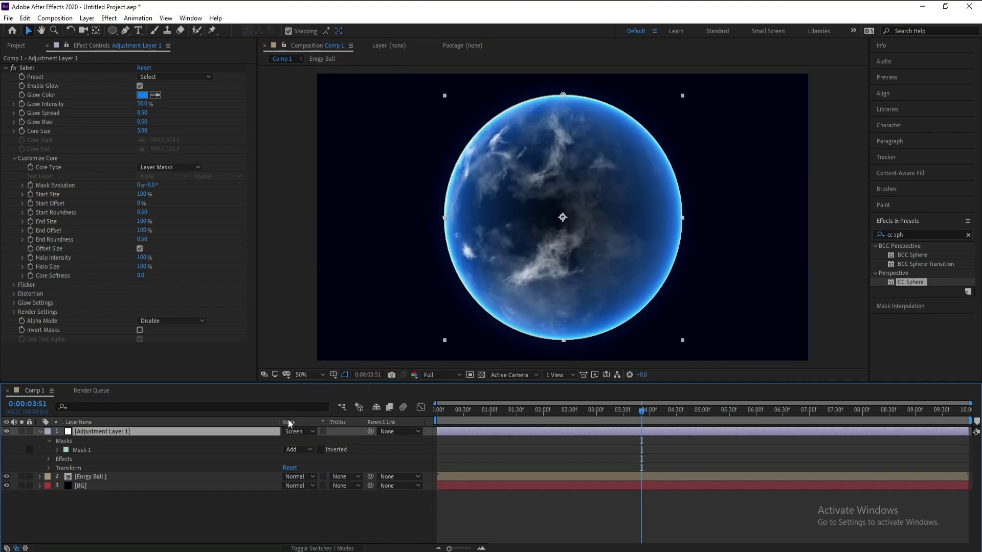
{"action": "left_click", "coordinate": [300, 431]}
{"action": "left_click", "coordinate": [336, 200]}
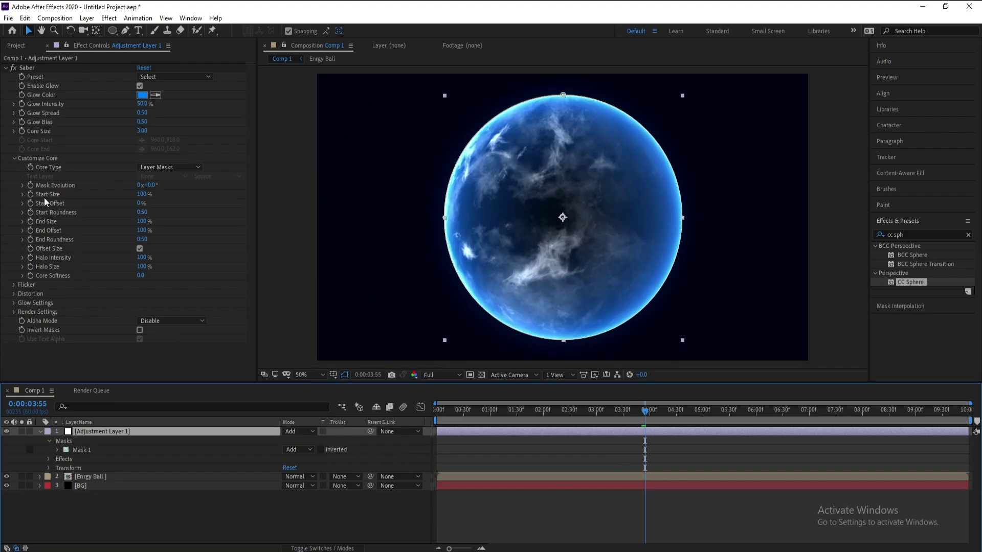
- Set Saber's Glow Intensity Multiplier to 100
{"action": "left_click", "coordinate": [13, 303]}
{"action": "scroll", "coordinate": [11, 301], "scroll_direction": "down", "scroll_amount": 1}
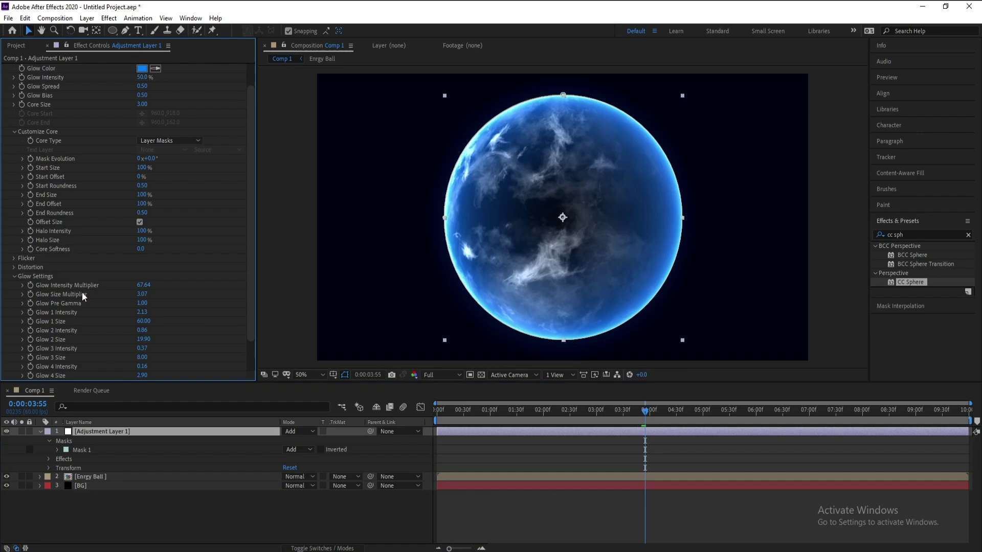
{"action": "left_click", "coordinate": [146, 287]}
{"action": "type", "text": "100"}
{"action": "left_click", "coordinate": [207, 266]}
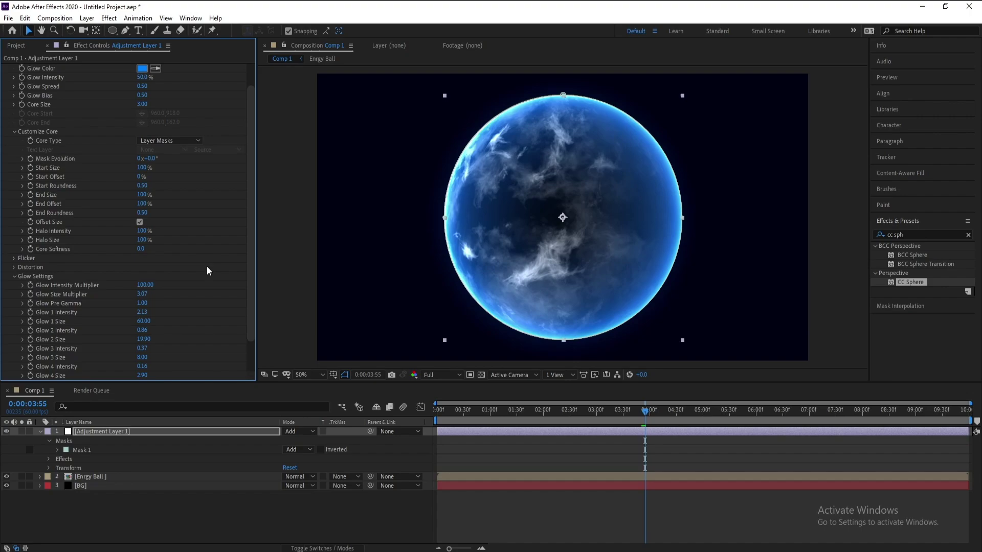
- Collapse and deselect the adjustment layer, then move to frame 0:00:03:40
{"action": "right_click", "coordinate": [41, 434]}
{"action": "key", "text": "Escape"}
{"action": "left_click", "coordinate": [40, 432]}
{"action": "left_click", "coordinate": [110, 532]}
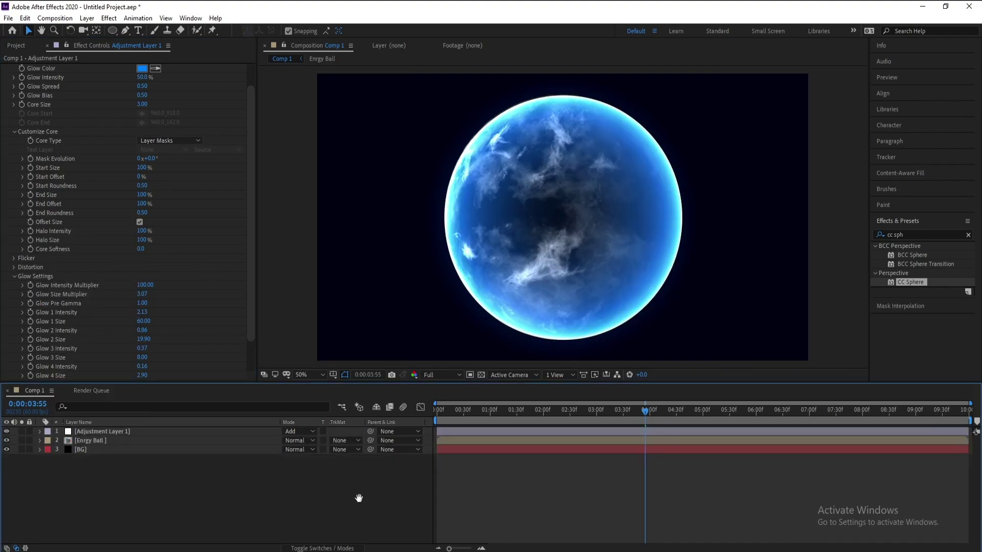
{"action": "left_click", "coordinate": [632, 413]}
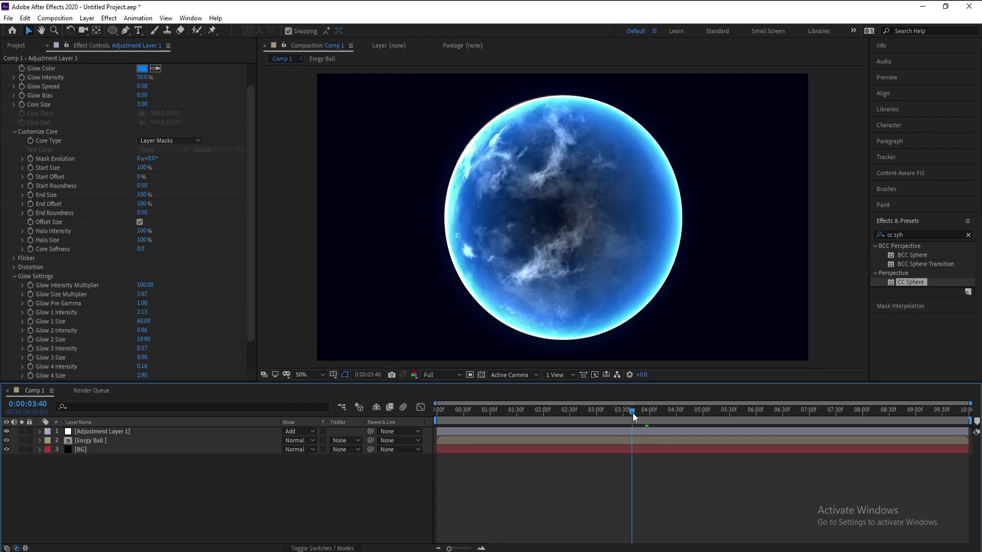
- Set the Engy Ball CC Sphere Light Color to bright blue 3096FF
{"action": "left_click", "coordinate": [113, 443]}
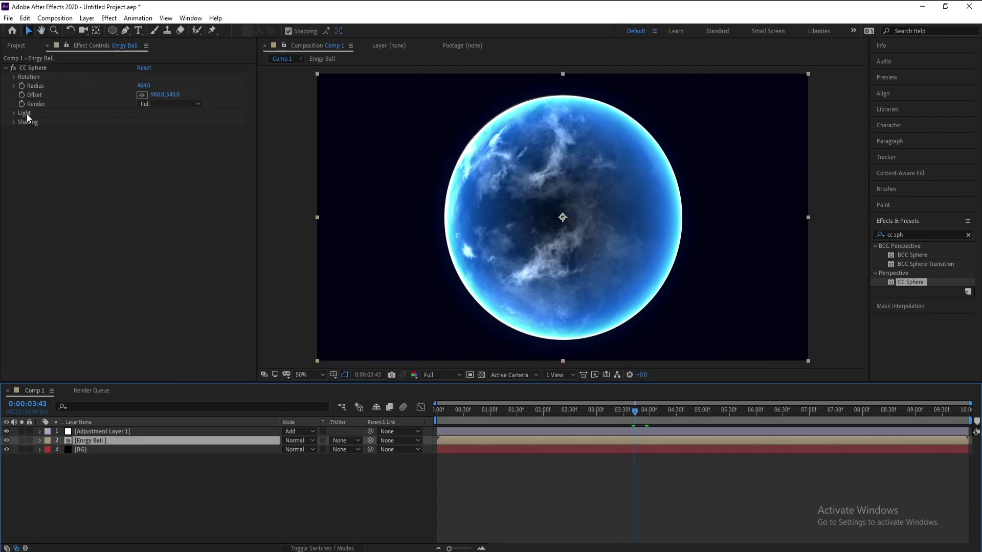
{"action": "left_click", "coordinate": [13, 114]}
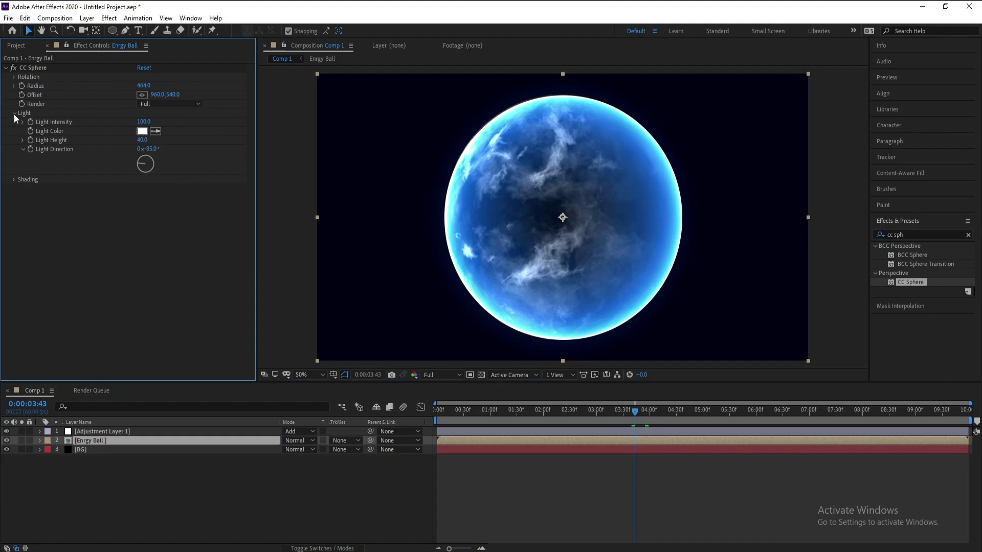
{"action": "left_click", "coordinate": [142, 132]}
{"action": "left_click", "coordinate": [161, 394]}
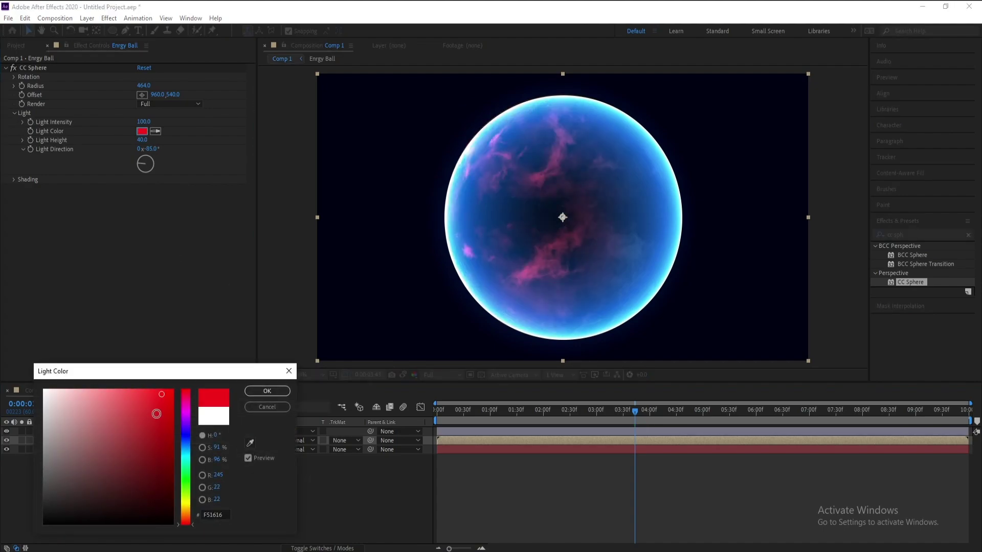
{"action": "left_click", "coordinate": [187, 449]}
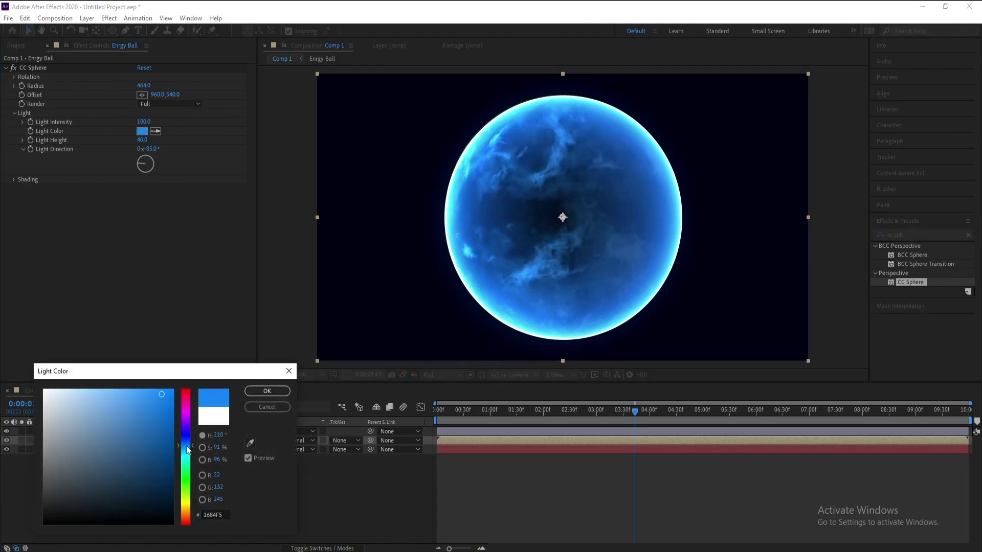
{"action": "left_click_drag", "start_coordinate": [150, 415], "coordinate": [149, 377]}
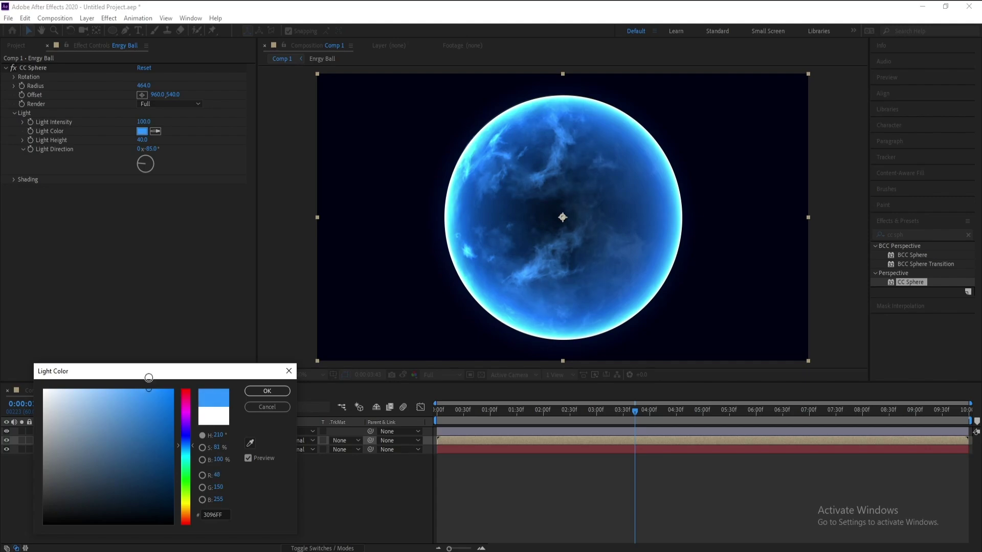
{"action": "left_click", "coordinate": [267, 391]}
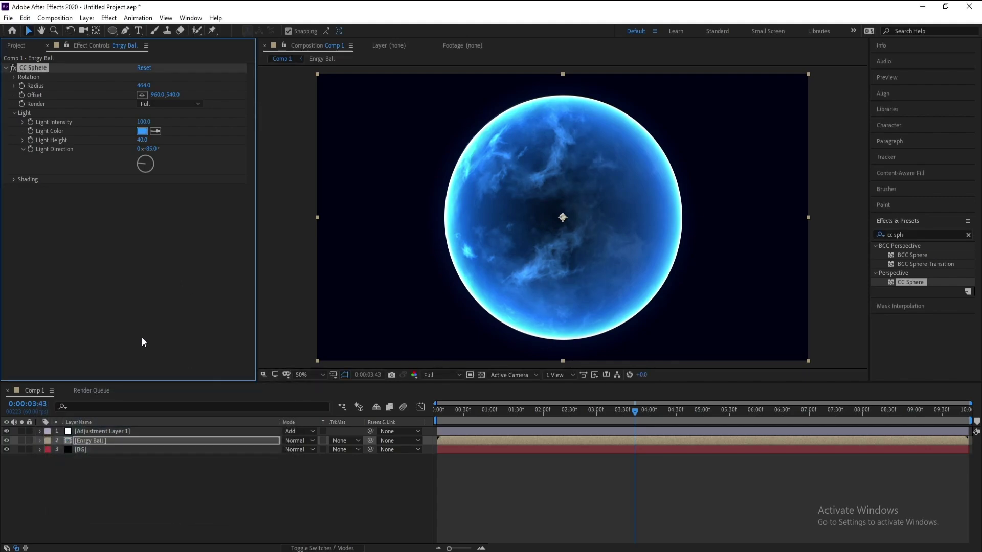
- Solo Engy Ball and set Light Height to 100, keeping Light Direction at -85°
{"action": "left_click", "coordinate": [22, 440]}
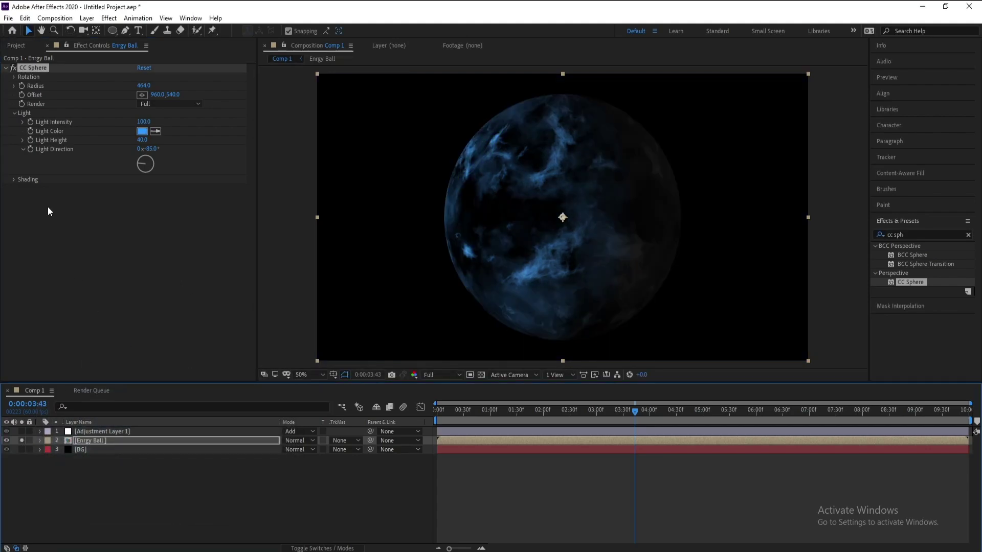
{"action": "left_click_drag", "start_coordinate": [153, 153], "coordinate": [189, 177]}
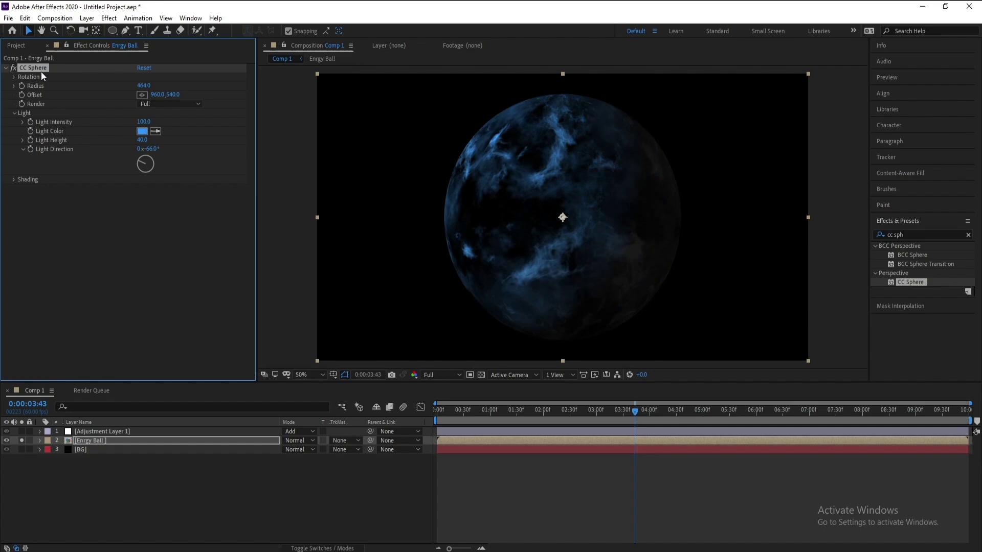
{"action": "left_click", "coordinate": [25, 18]}
{"action": "left_click", "coordinate": [41, 31]}
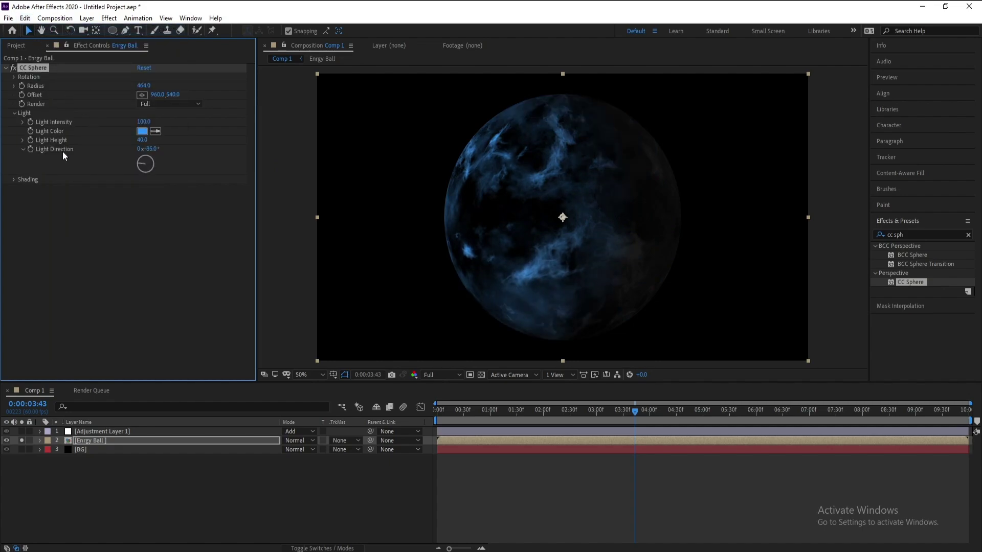
{"action": "left_click", "coordinate": [143, 140]}
{"action": "type", "text": "29"}
{"action": "key", "text": "Return"}
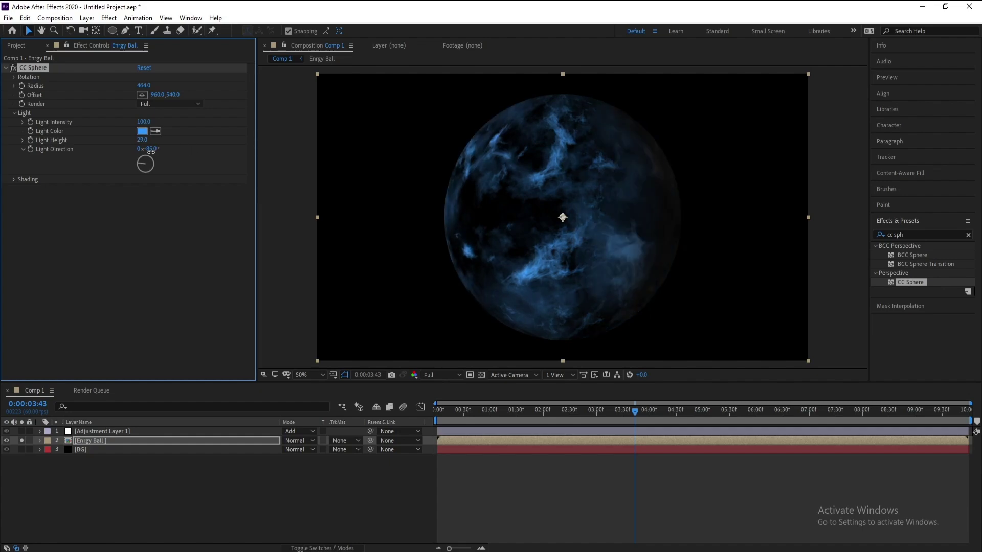
{"action": "left_click_drag", "start_coordinate": [143, 140], "coordinate": [322, 173]}
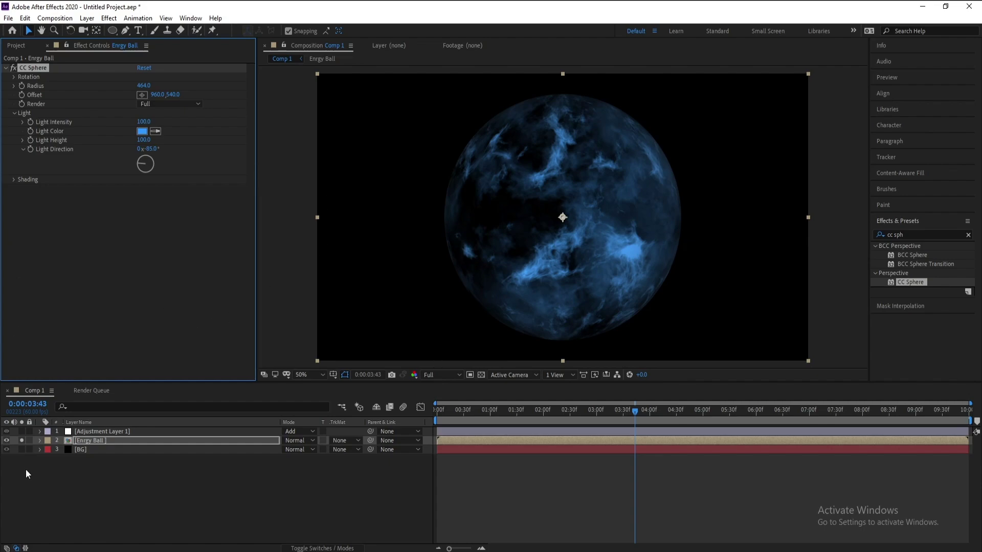
- Un-solo Engy Ball and move to frame 0:00:03:08 to view the full composite
{"action": "left_click", "coordinate": [21, 440]}
{"action": "left_click", "coordinate": [21, 440]}
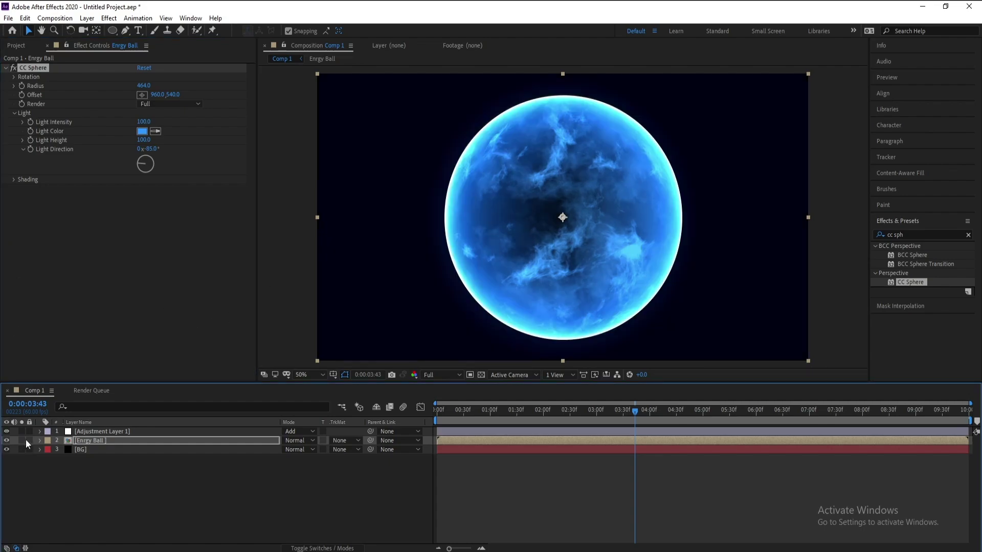
{"action": "left_click", "coordinate": [603, 408]}
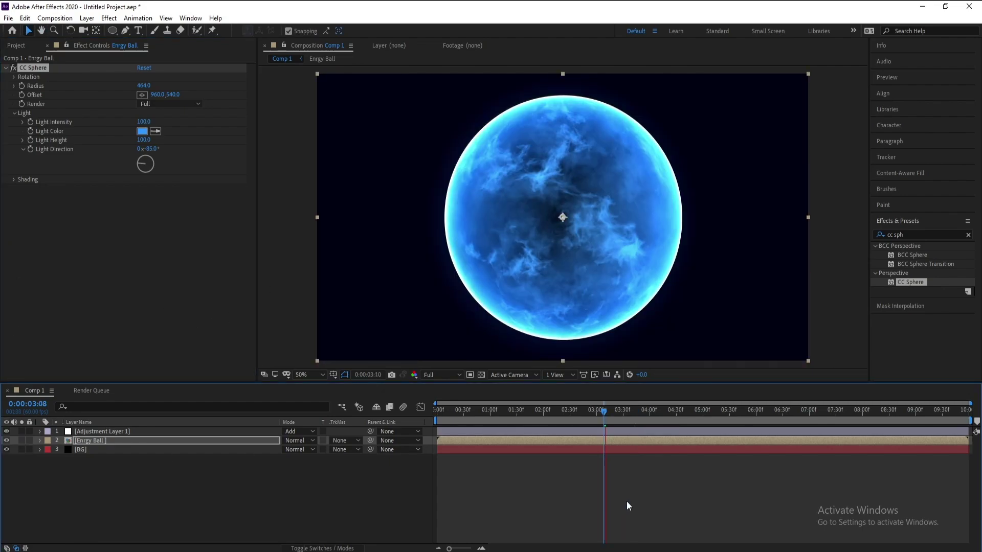